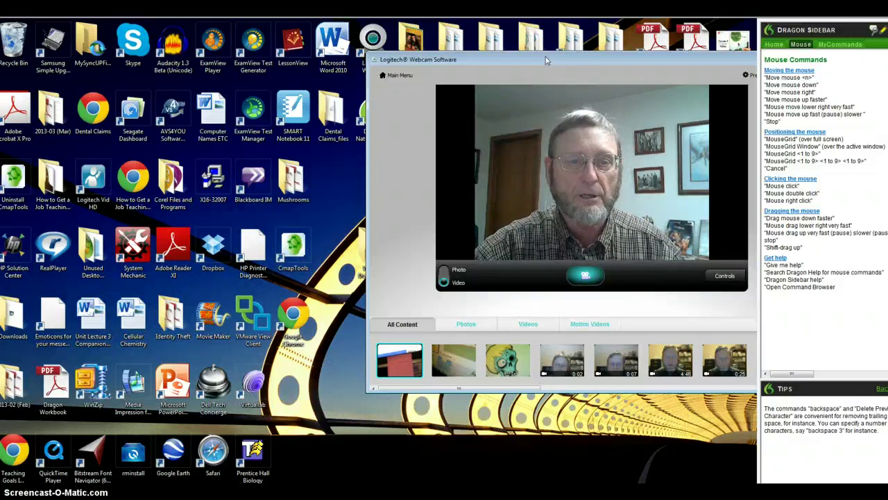
Move the Logitech Webcam window lower and bring the Blackboard Learn Firefox window forward
mouse_move(546, 60)
left_mouse_down()
mouse_move(561, 129)
mouse_move(550, 153)
left_mouse_up()
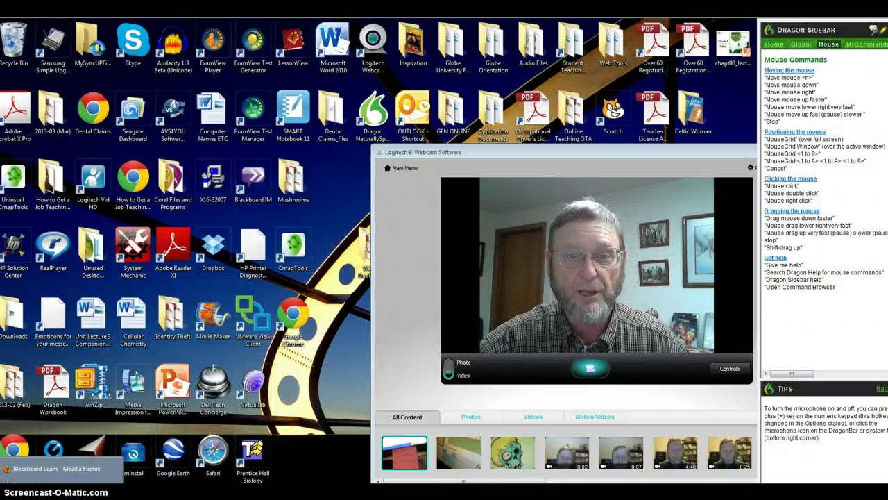
left_click(33, 473)
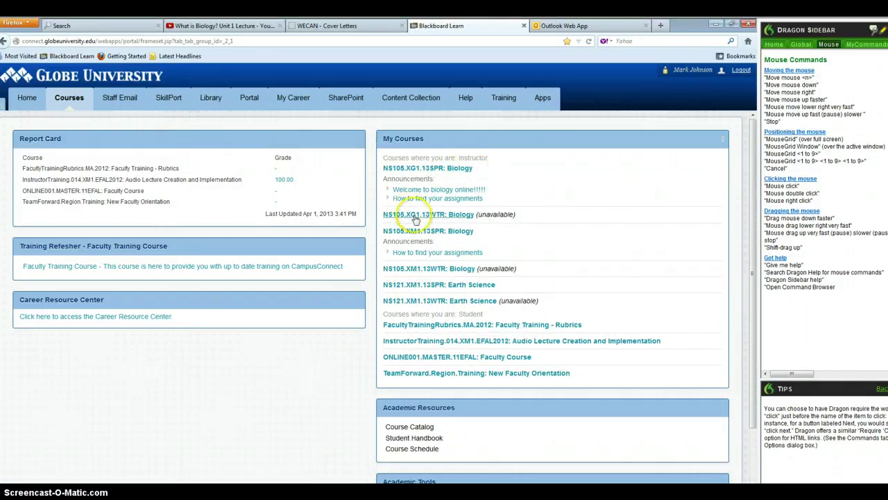
Open the NS105.XG1.13SPR Biology course and go to its Content area
left_click(422, 173)
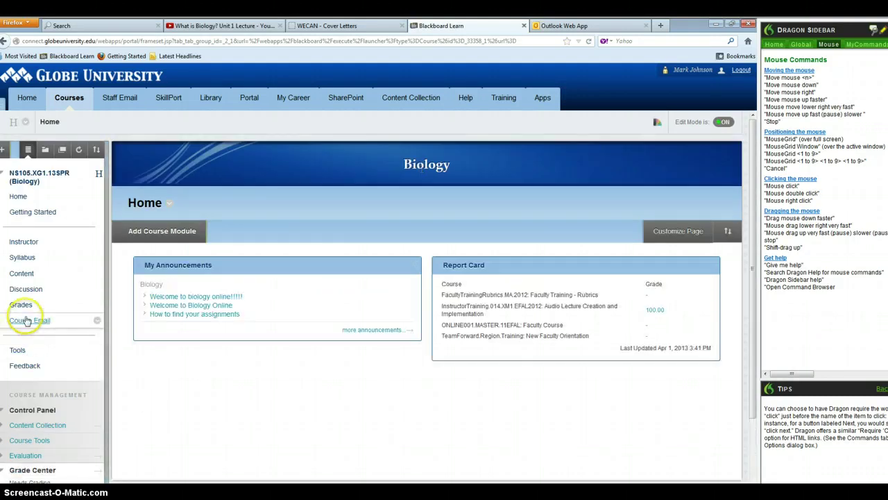
left_click(23, 274)
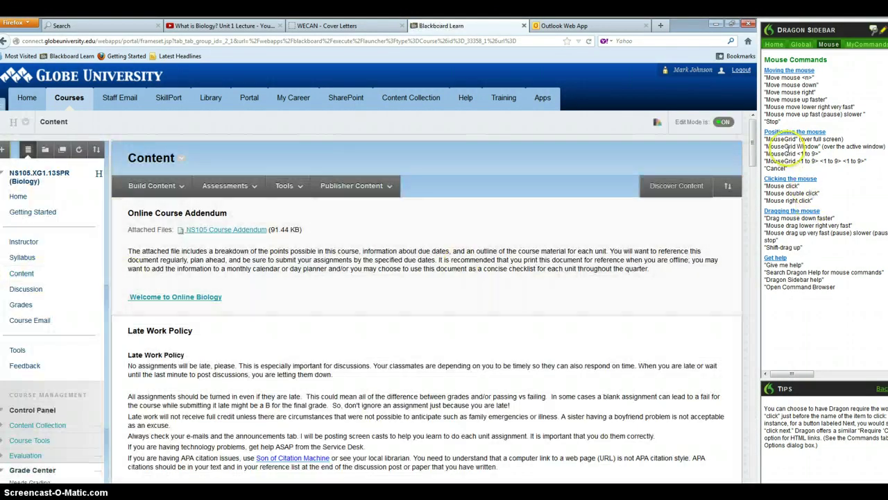
left_click_drag(753, 156, 753, 208)
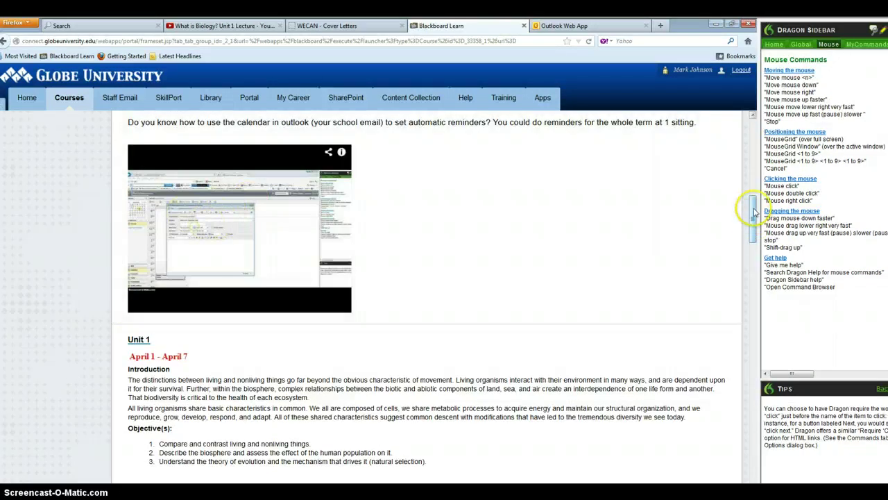
left_click_drag(754, 210, 755, 225)
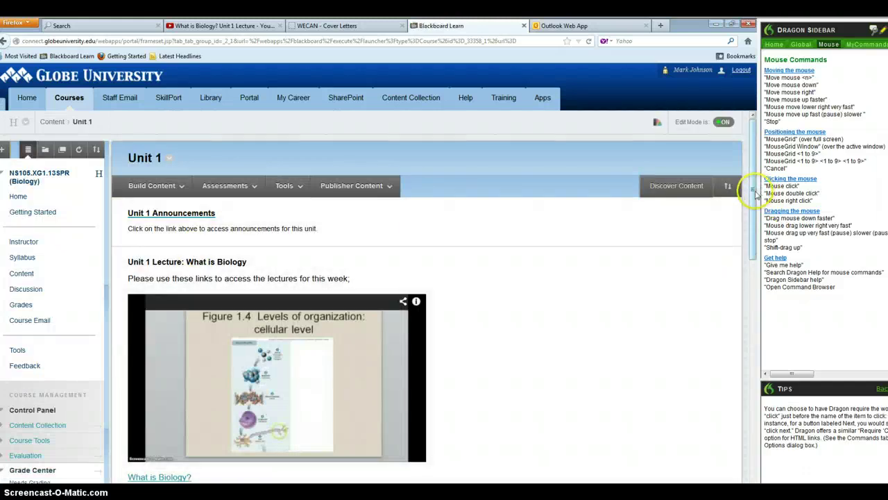
left_click_drag(757, 189, 728, 434)
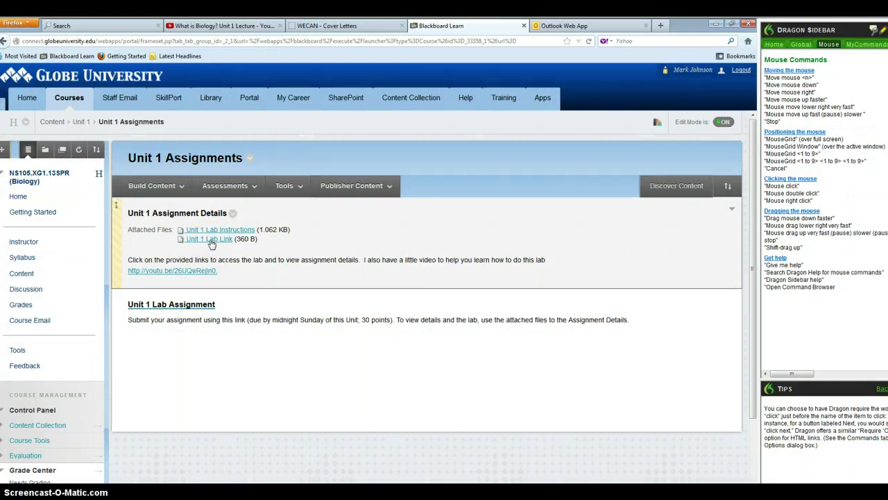
Follow the Unit 1 Lab Link to launch the European Corn Borer lab's Journal
left_click(211, 239)
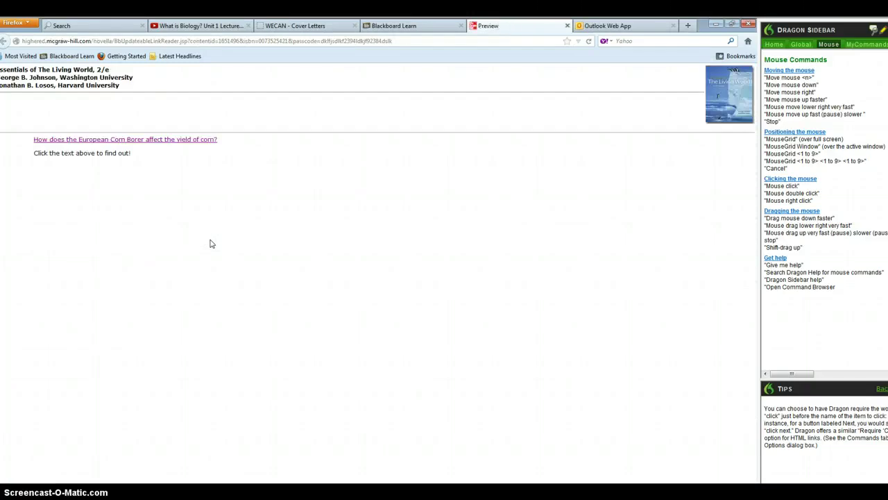
left_click(139, 139)
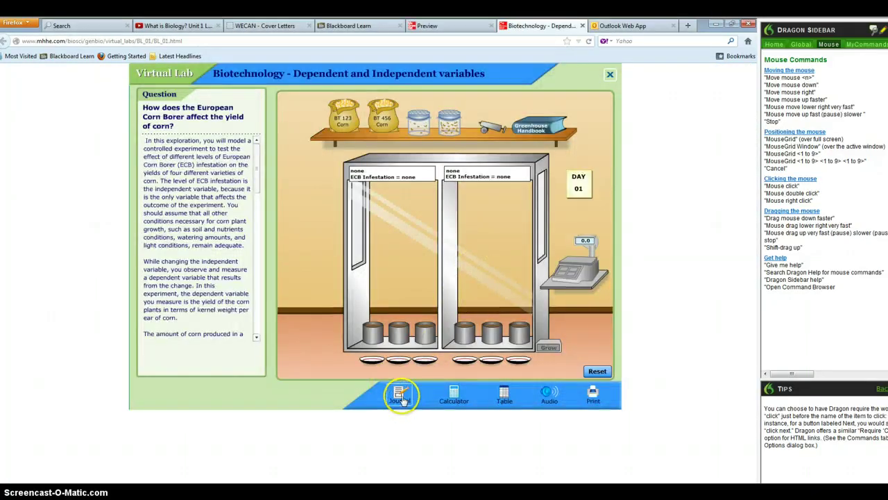
left_click(401, 397)
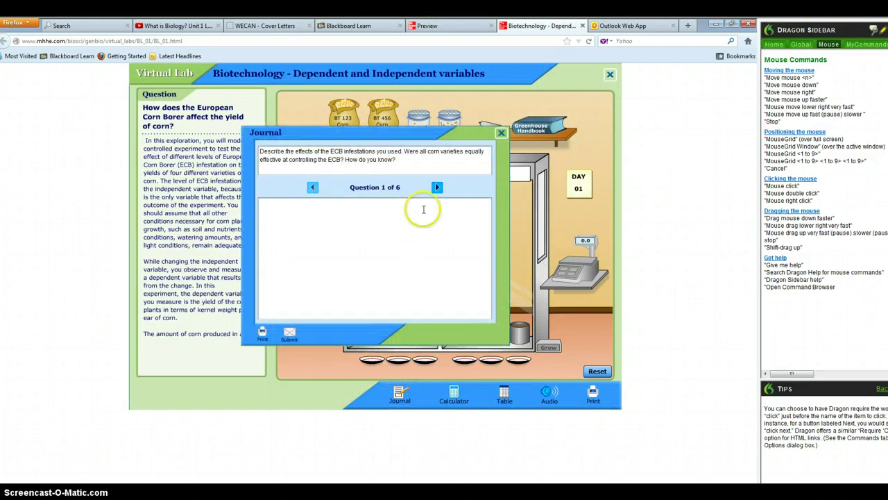
Browse the journal questions, back to question 2, then return to Blackboard Learn
left_click(437, 187)
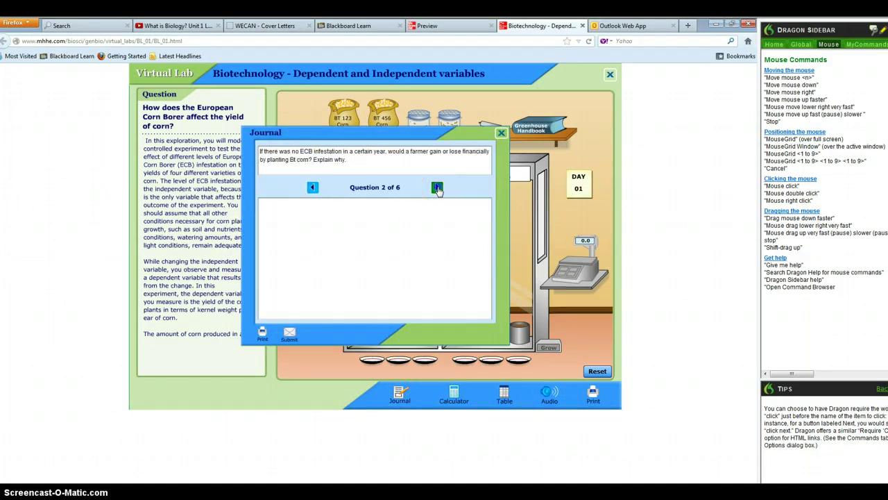
left_click(437, 187)
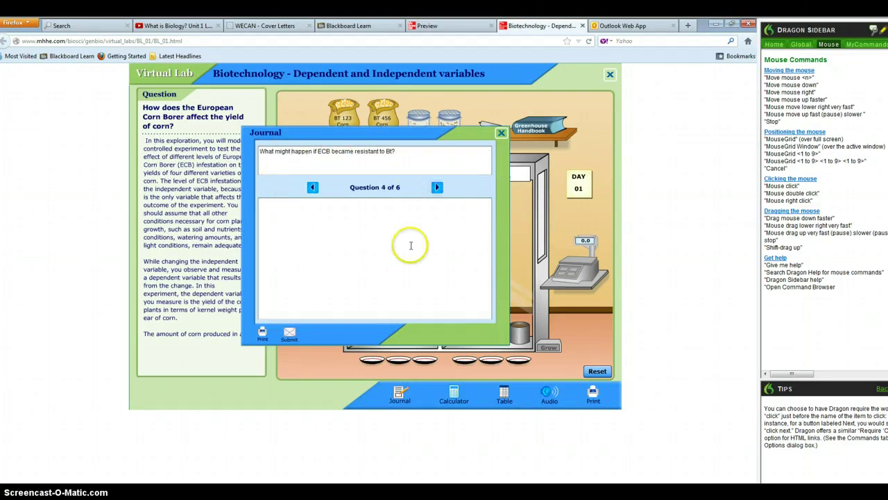
left_click(312, 187)
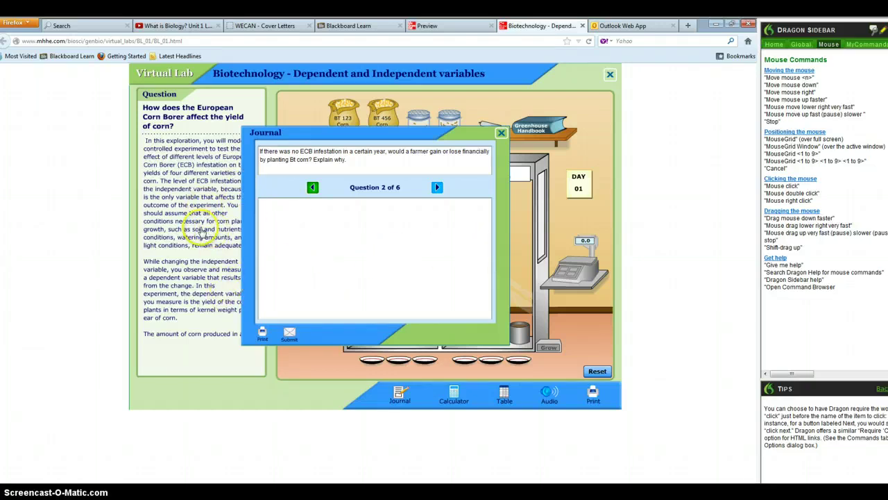
key("ctrl+4")
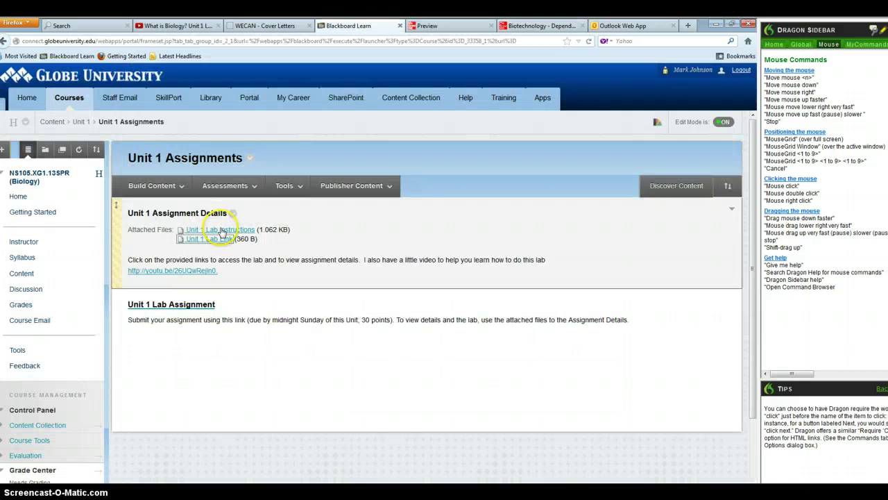
Copy questions 1–6 from Unit 1 Lab Instructions, then minimize Firefox
left_click(219, 231)
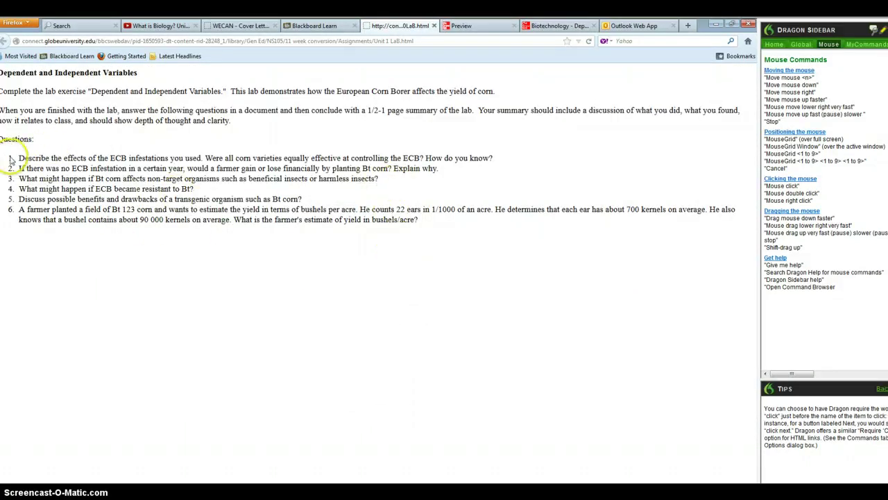
left_click_drag(11, 159, 493, 159)
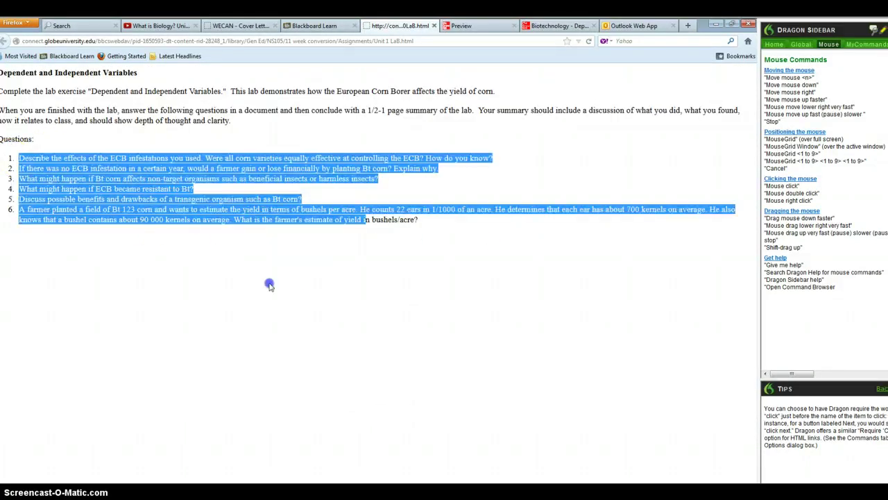
mouse_move(11, 154)
left_mouse_down()
mouse_move(456, 232)
mouse_move(14, 163)
mouse_move(453, 242)
left_mouse_up()
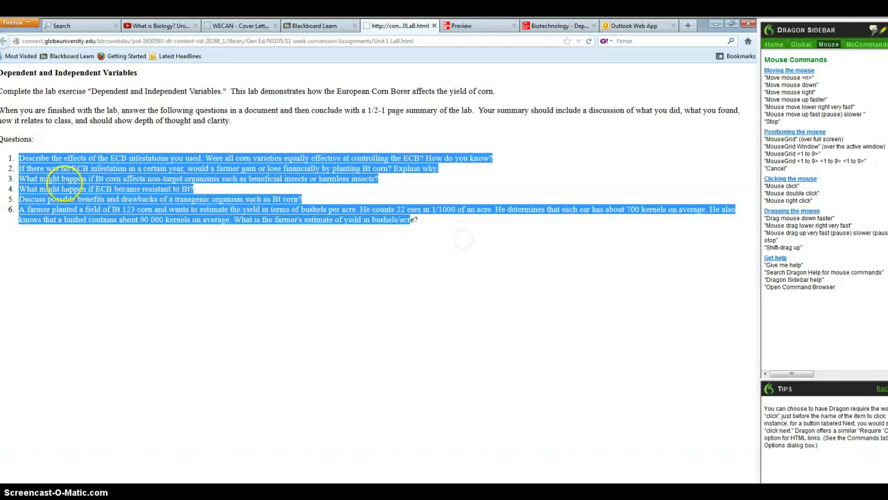
right_click(67, 179)
left_click(90, 192)
left_click(716, 25)
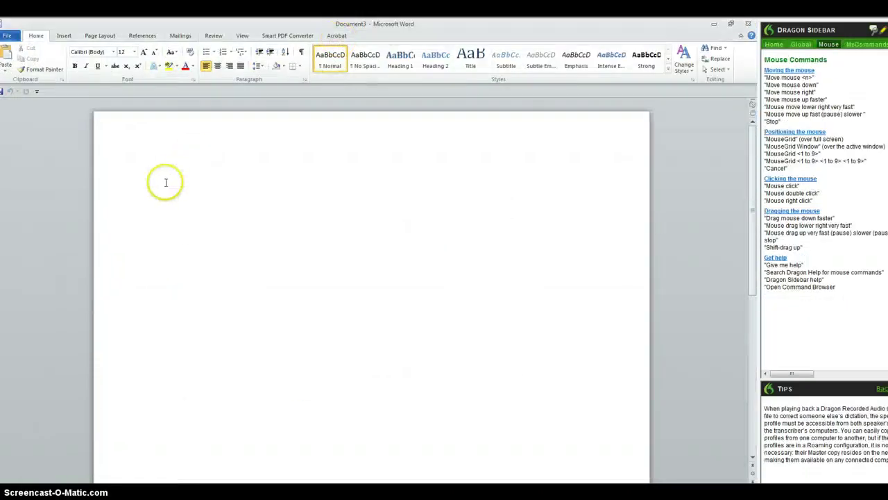
Paste the six lab questions into Word and add blank lines around the first question
right_click(166, 183)
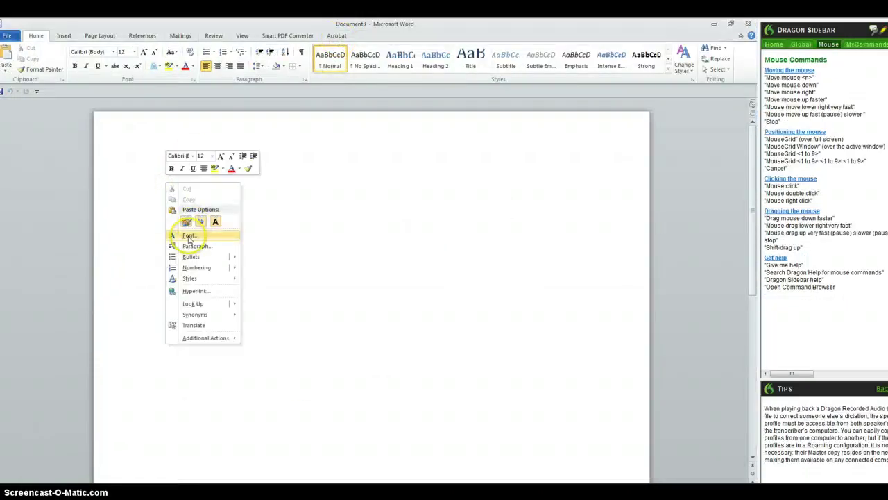
left_click(186, 221)
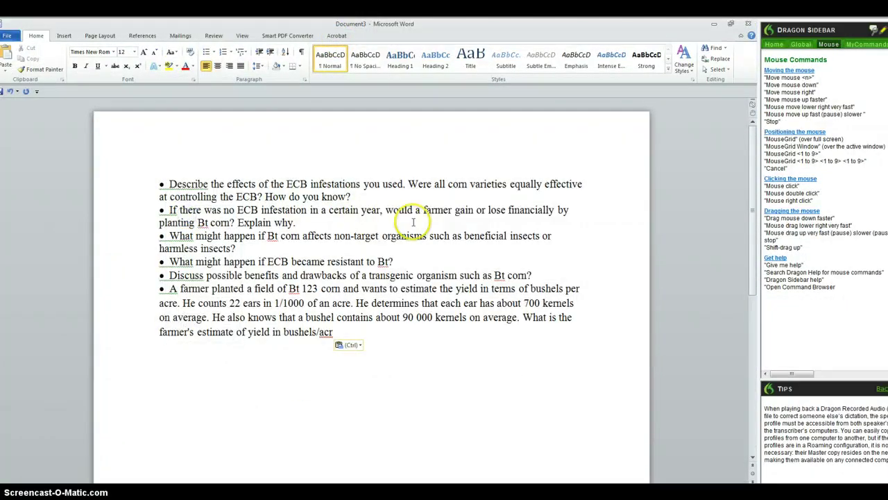
left_click(358, 197)
key("Return")
key("Return")
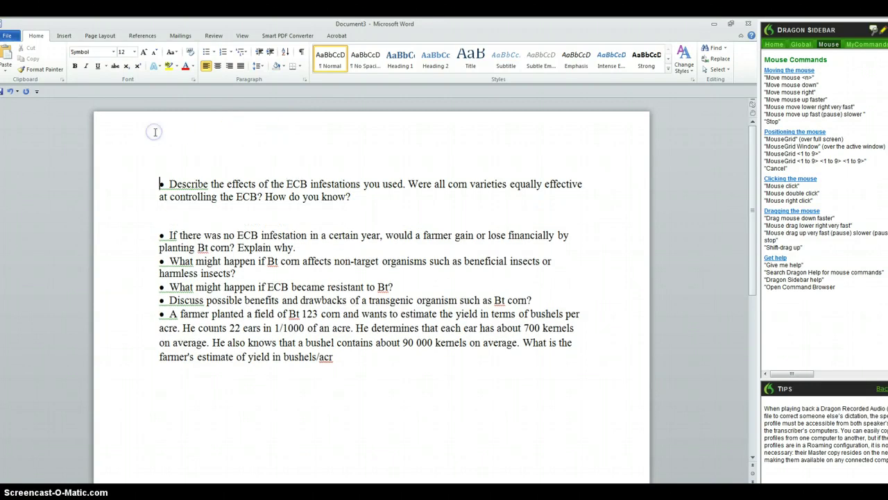
key("Return")
key("Return")
key("Return")
key("Return")
left_click(95, 120)
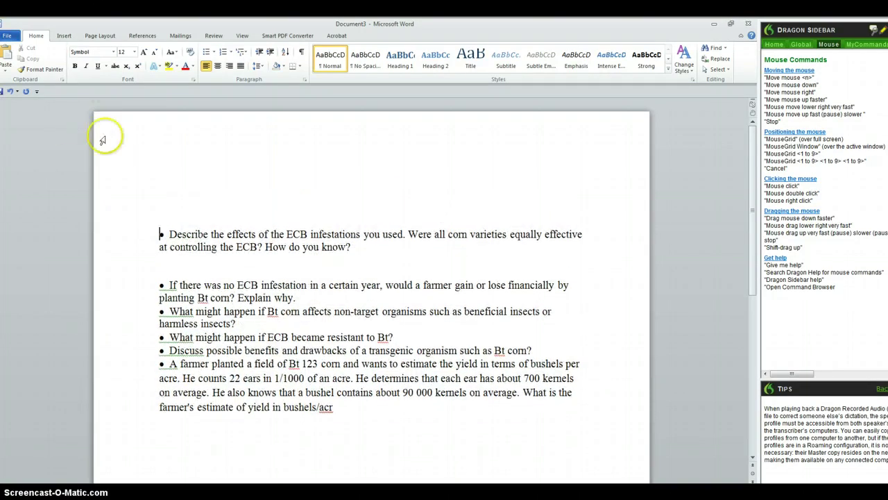
left_click(156, 151)
type("Unit 1 Lab Assignment □ Mark Johnson")
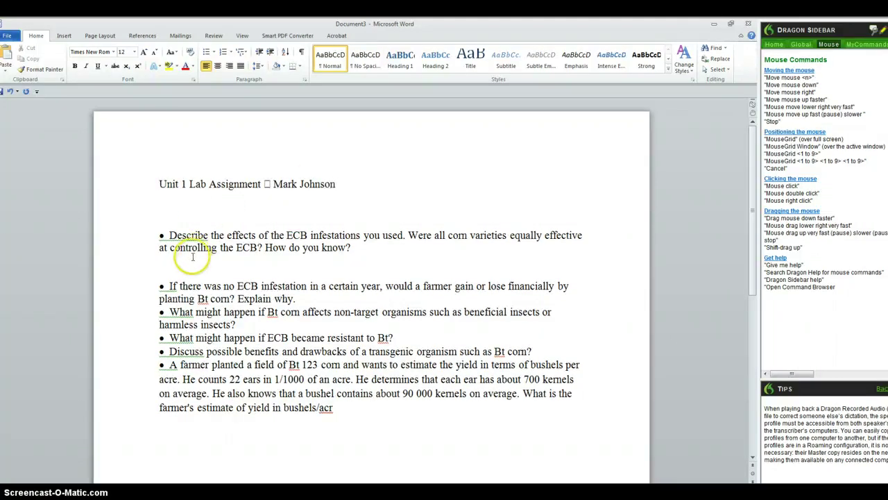
Insert blank lines after 'Explain why.', 'harmless insects?' and 'Bt?'
left_click(301, 299)
key("Return")
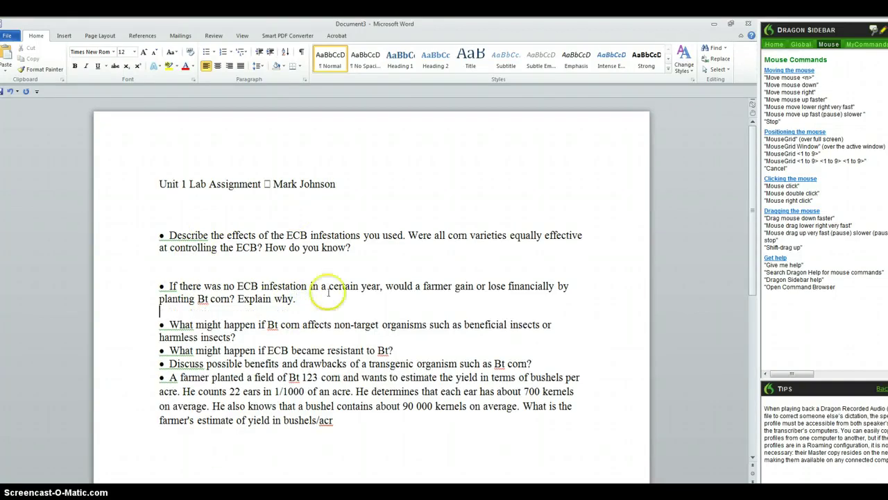
key("Return")
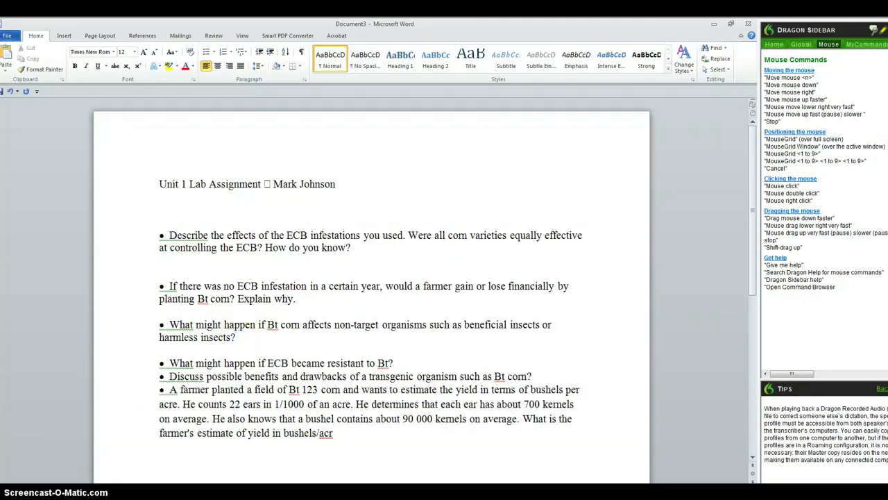
left_click(401, 363)
key("Return")
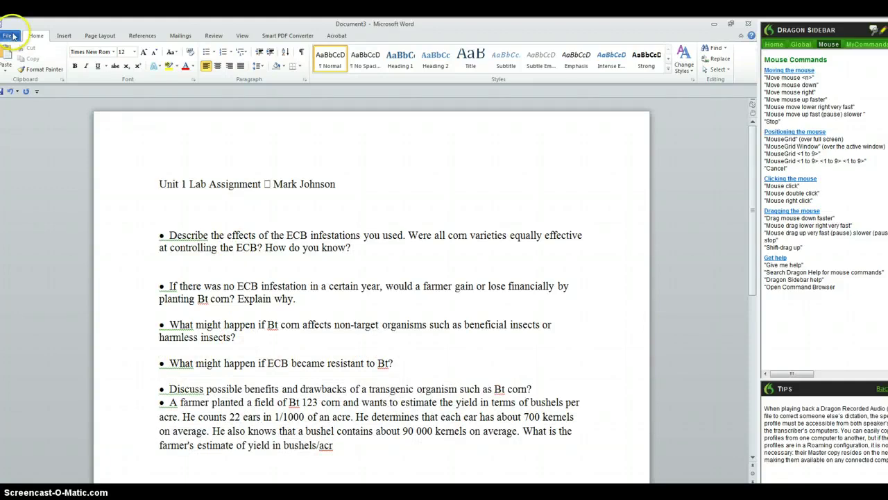
Save the document to the Desktop as 'Unit 1 Lab Assignment'; minimize the assignment and letterhead windows
left_click(12, 36)
left_click(28, 65)
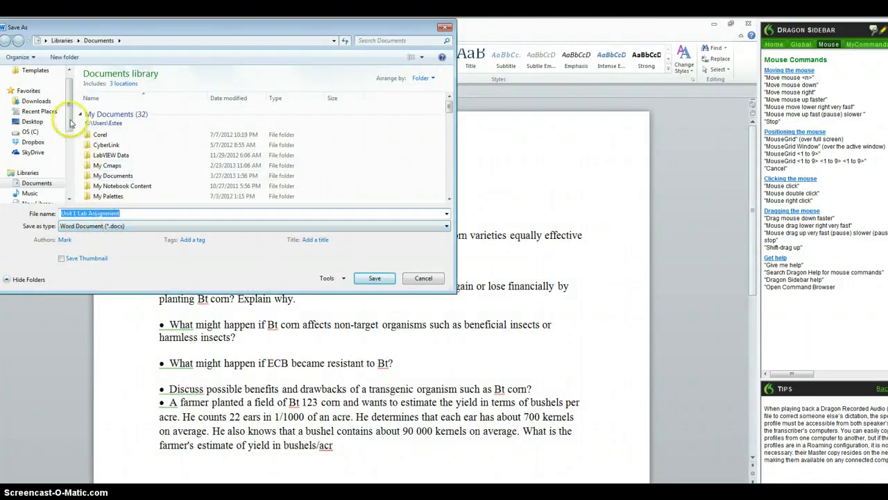
left_click(39, 122)
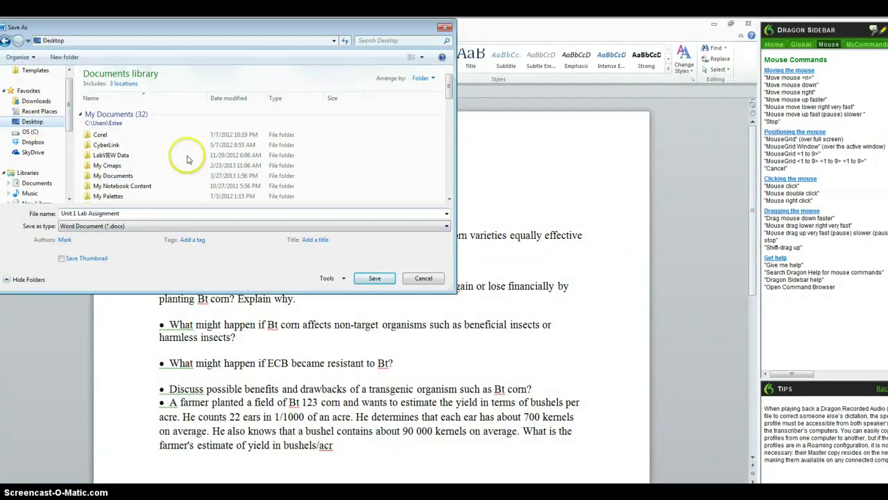
left_click(387, 279)
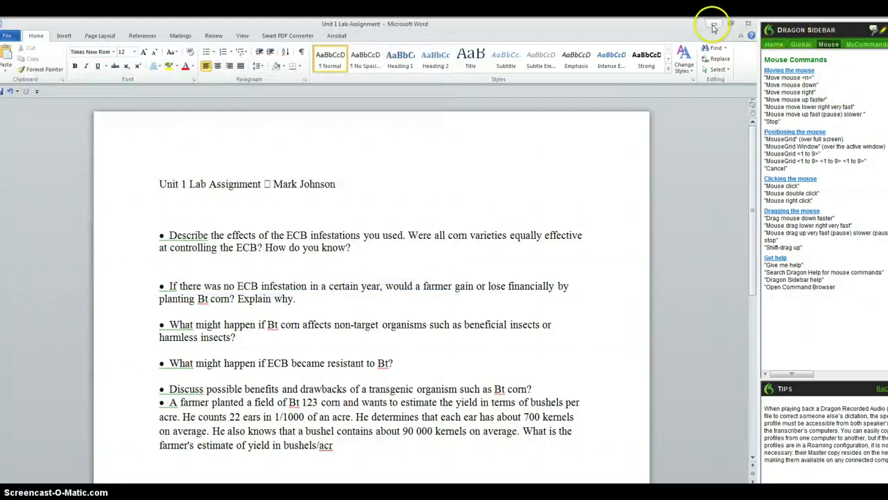
left_click(749, 24)
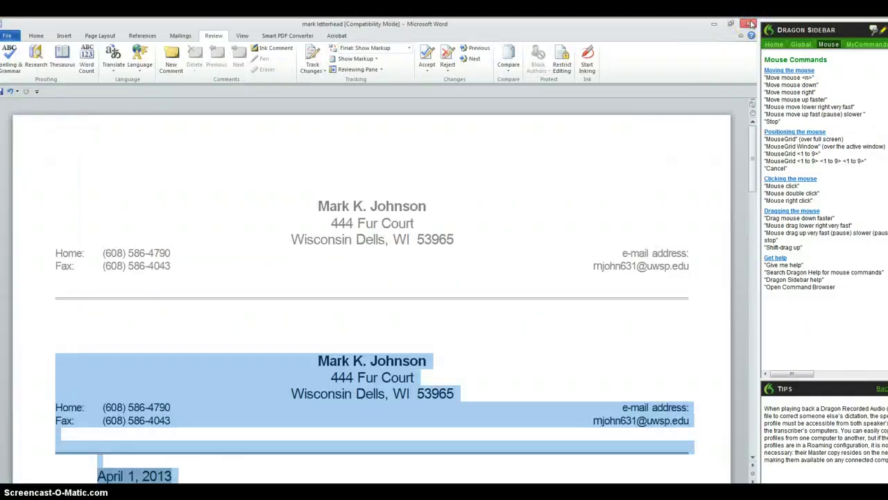
left_click(717, 25)
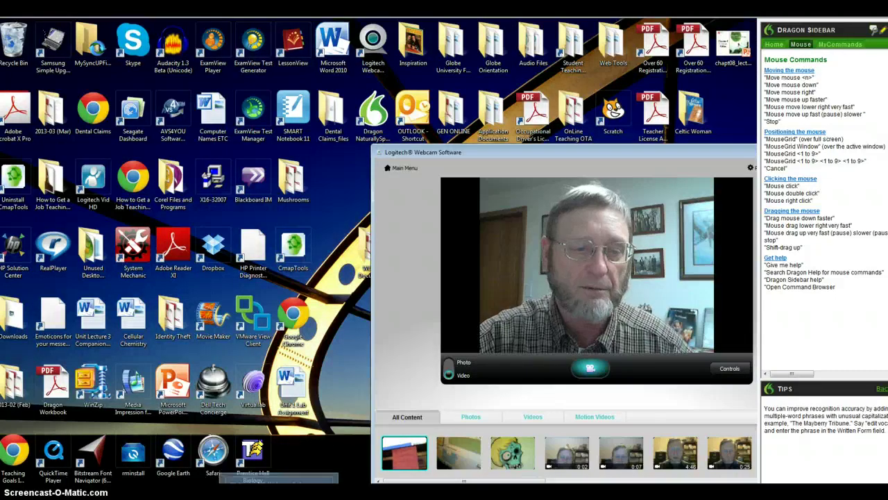
left_click(45, 94)
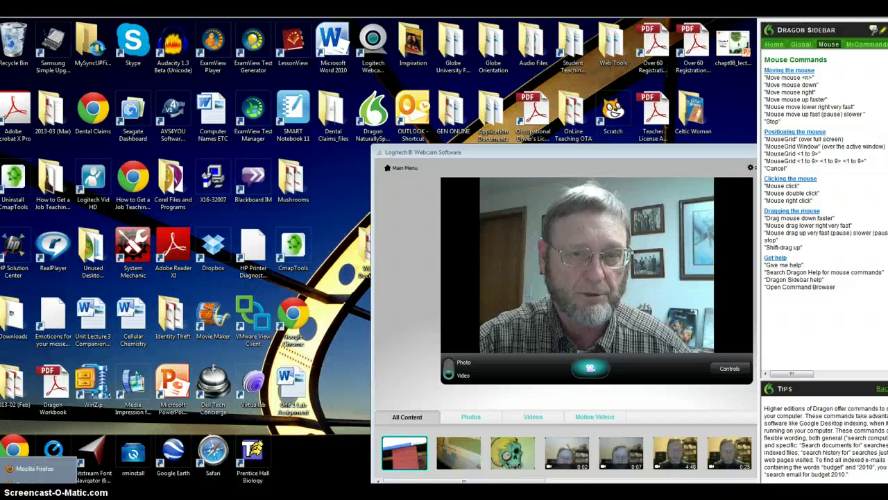
Restore Firefox, deselect the lab questions, and switch to the Blackboard Learn tab
left_click(37, 471)
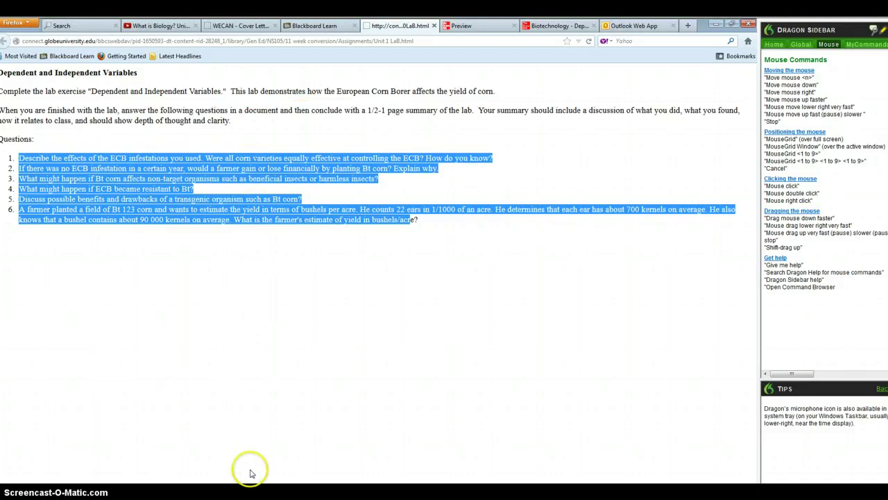
left_click(110, 194)
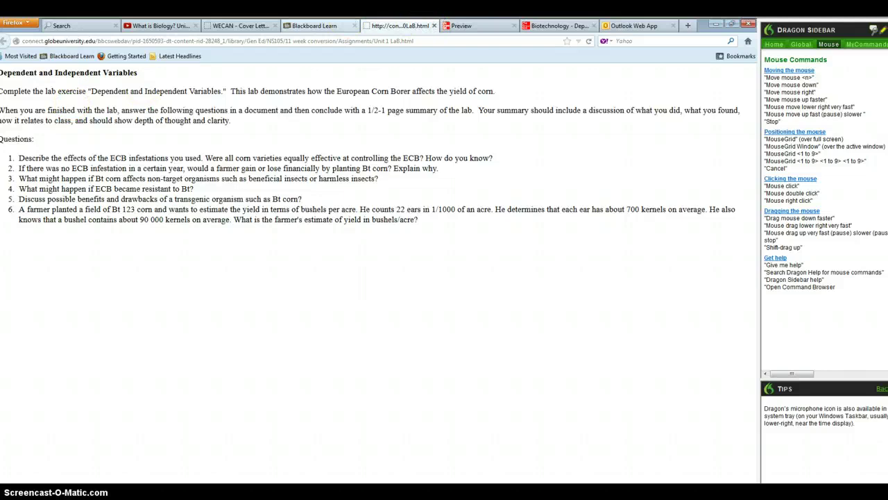
left_click(297, 27)
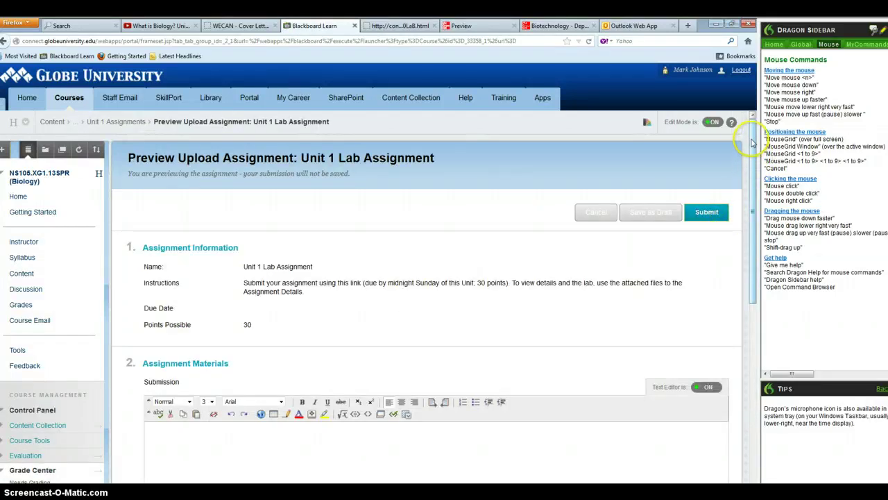
left_click_drag(752, 141, 752, 231)
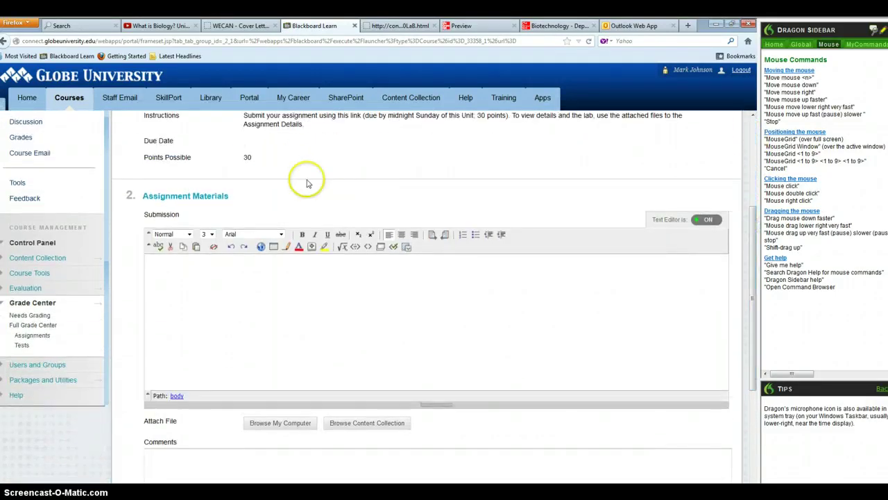
left_click_drag(752, 239, 758, 347)
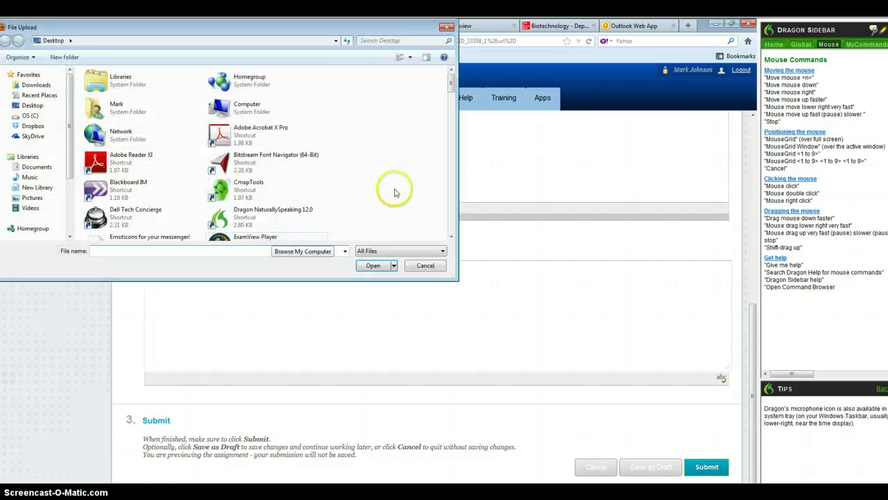
left_click_drag(452, 81, 455, 233)
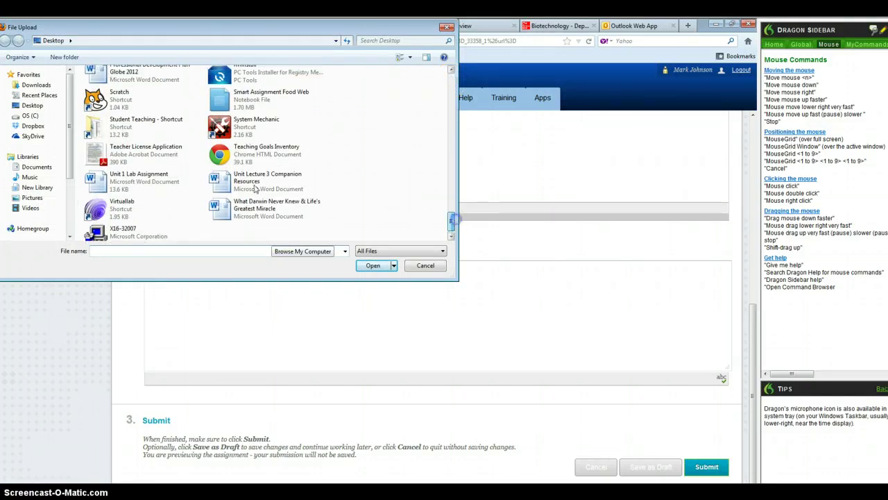
Attach the Unit 1 Lab Assignment file from the File Upload dialog
left_click(139, 178)
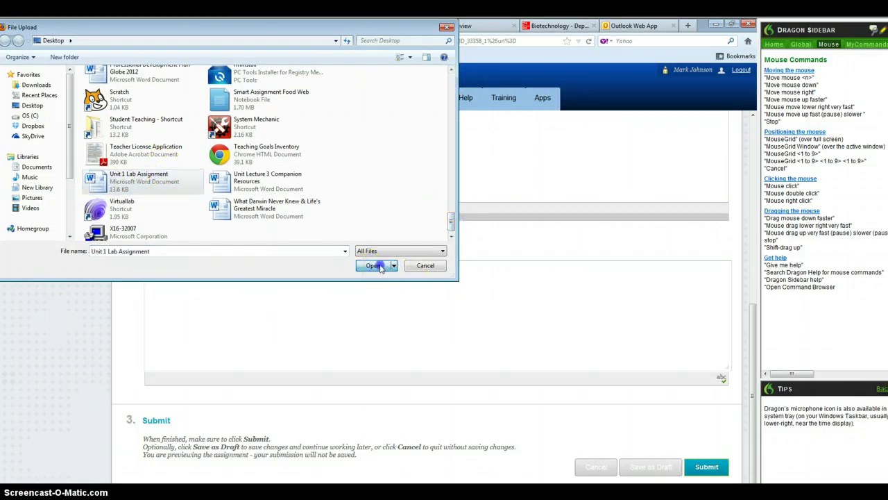
left_click(381, 266)
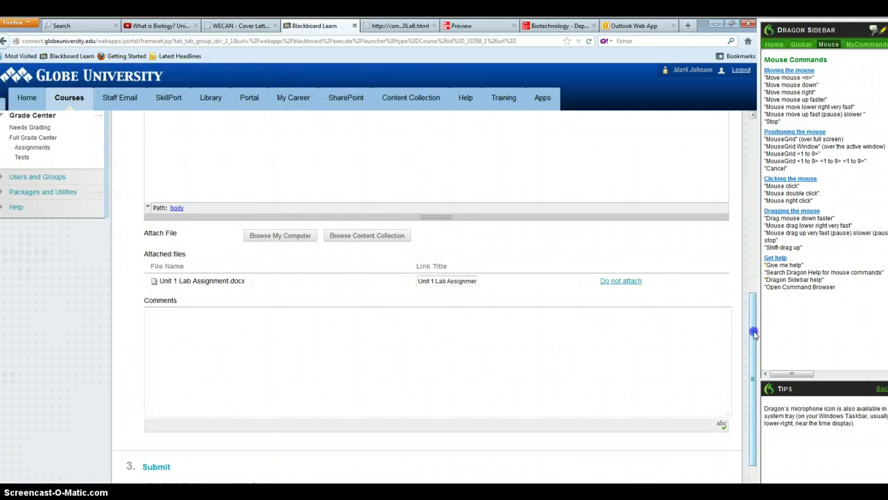
scroll(752, 315, "up", 5)
Enter the lab questions in the Submission field and submit the Unit 1 Lab Assignment
left_click(173, 265)
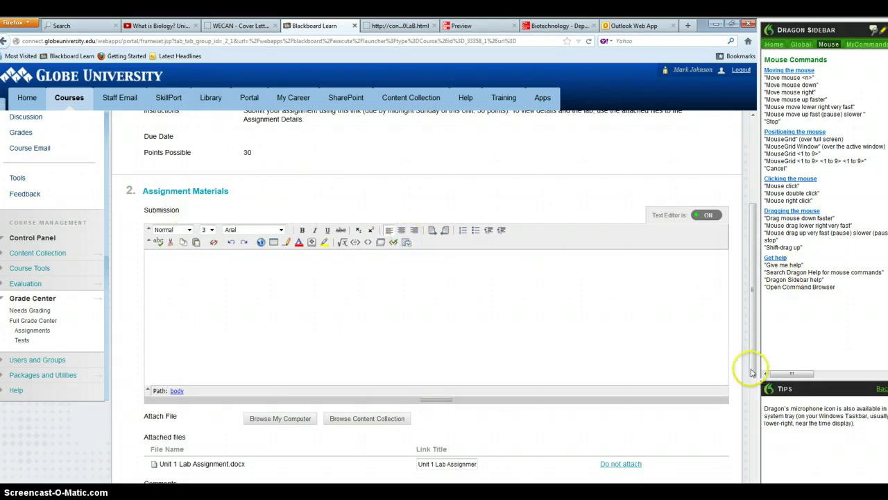
scroll(722, 474, "down", 5)
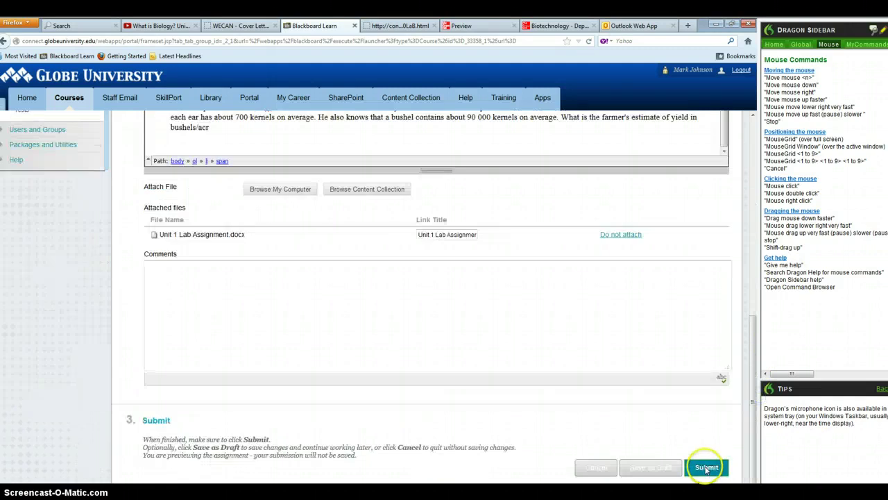
left_click(705, 469)
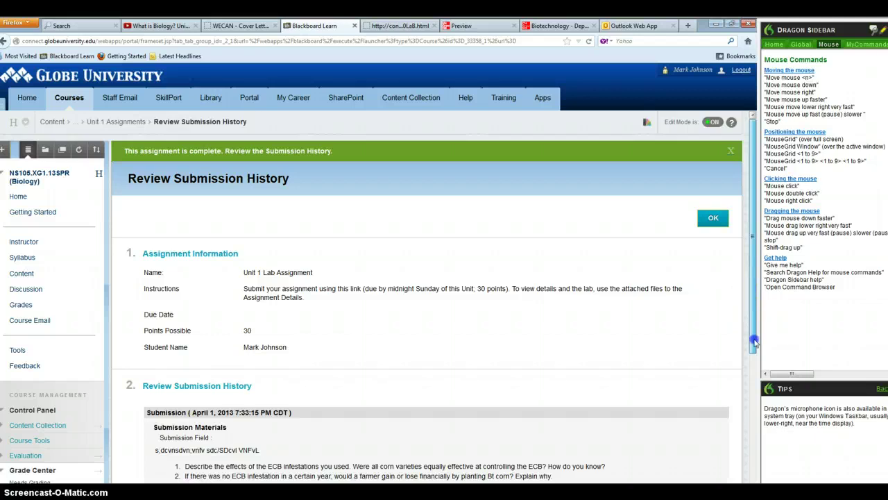
left_click_drag(753, 299, 754, 380)
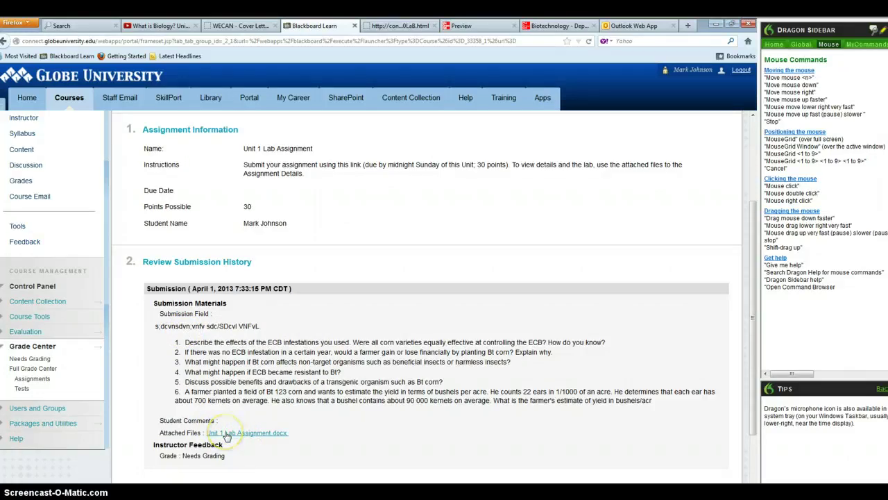
left_click_drag(752, 274, 752, 139)
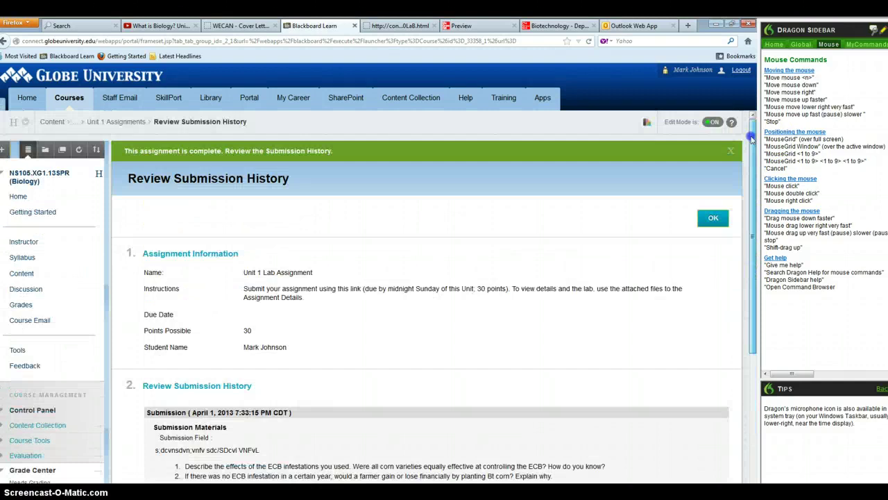
Minimize Firefox to reveal the desktop and open the Start menu
left_click(714, 25)
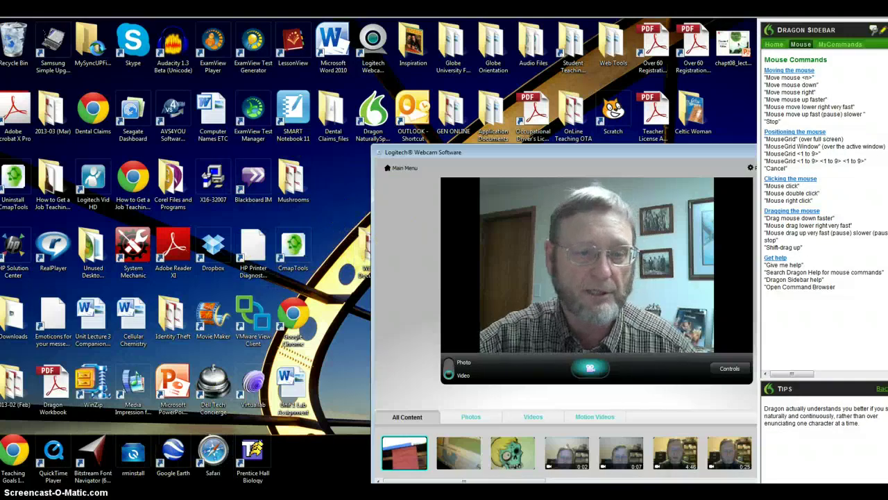
key("super")
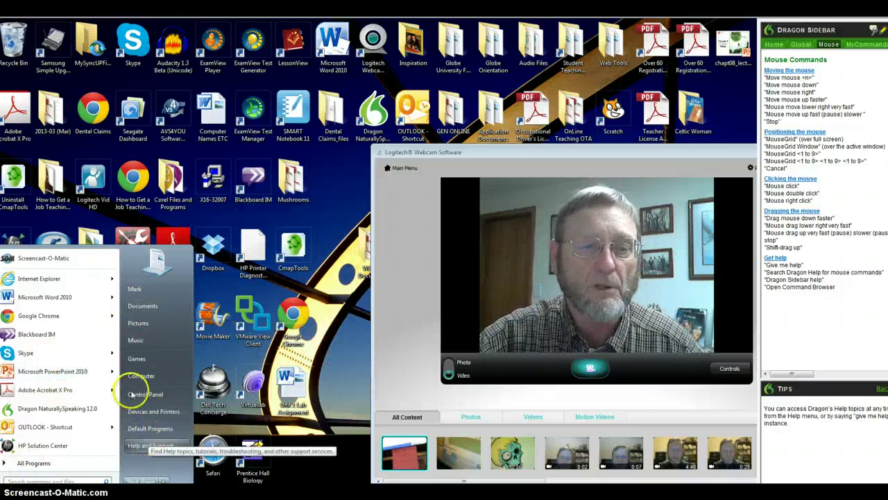
Create a 'Class Assignments' folder on the desktop from Explorer, then close Explorer
left_click(142, 375)
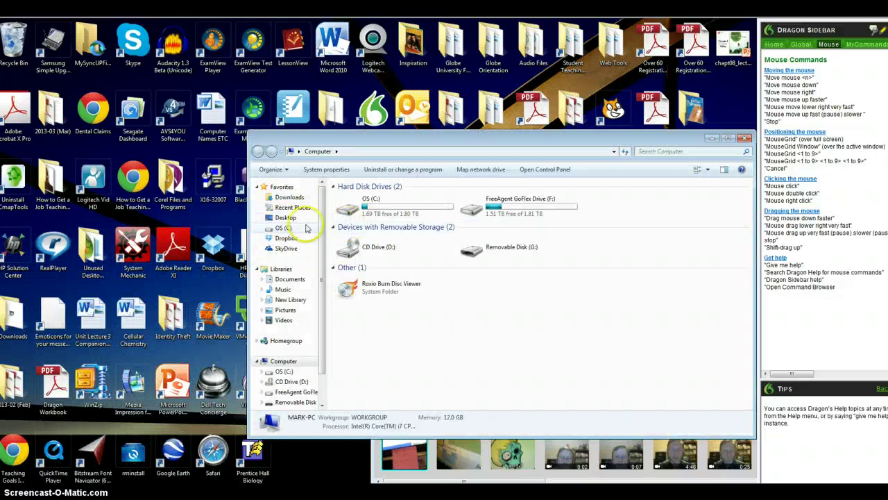
left_click(281, 219)
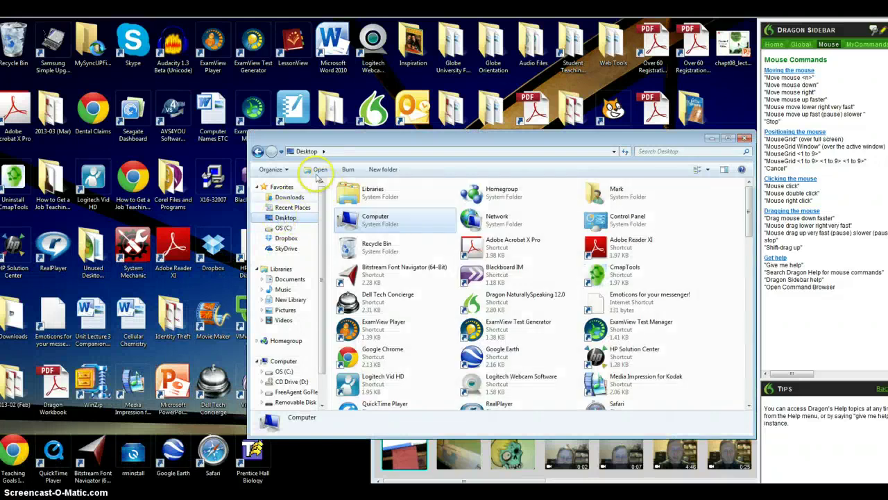
left_click(386, 171)
type("Class Assignments")
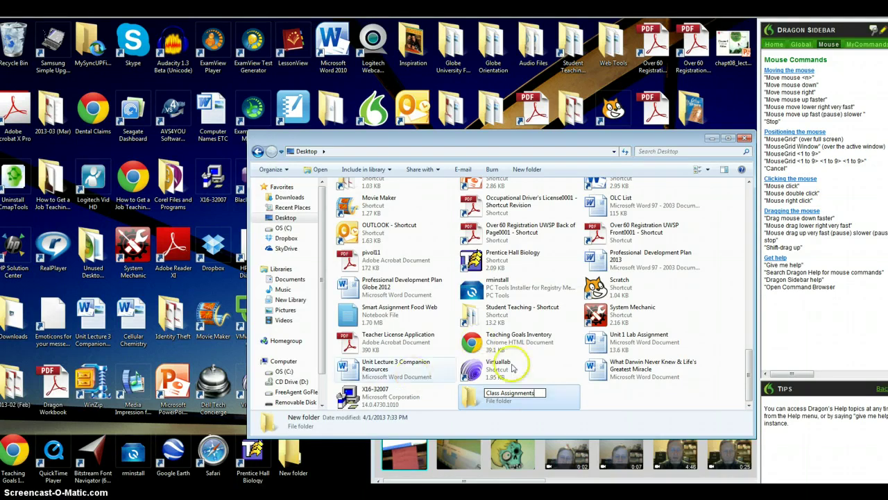
left_click(611, 392)
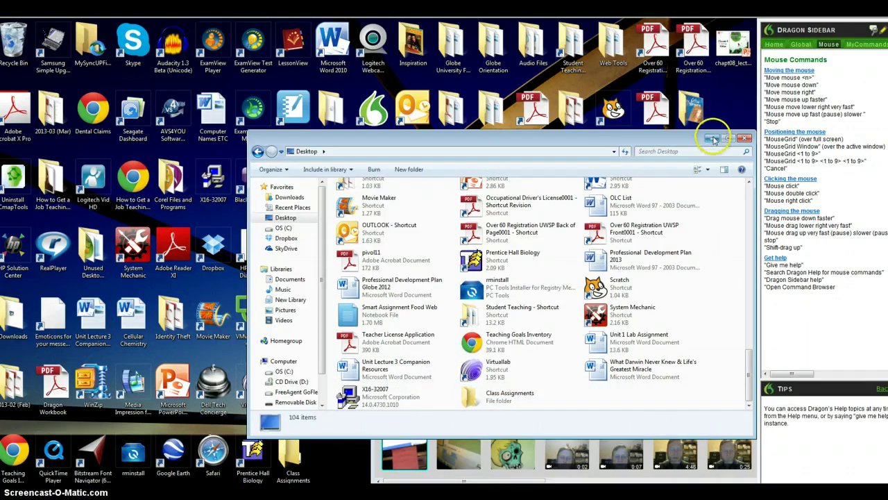
left_click(744, 138)
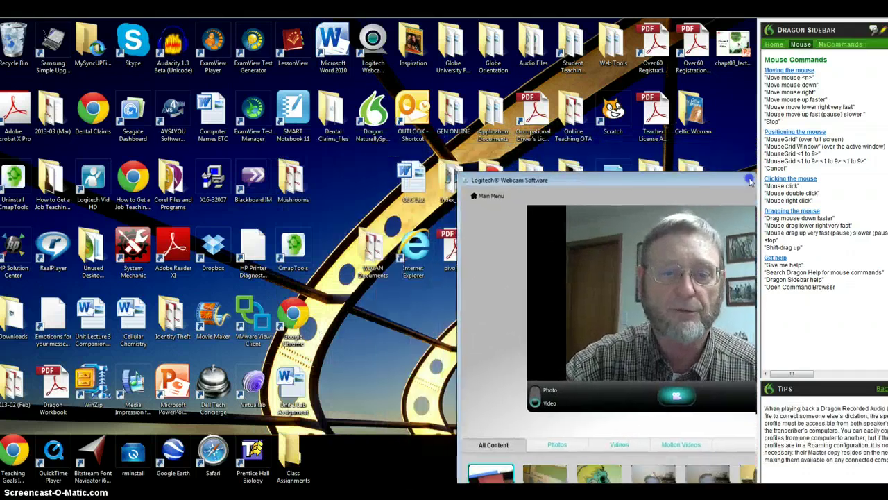
Move Class Assignments beside Mushrooms and drop Unit 1 Lab Assignment into it
mouse_move(287, 448)
left_mouse_down()
mouse_move(340, 238)
mouse_move(335, 189)
left_mouse_up()
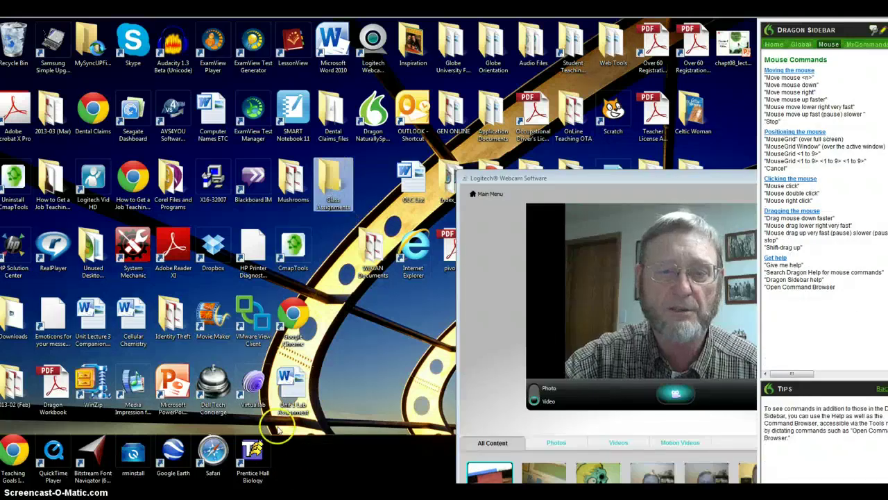
left_click_drag(287, 375, 341, 200)
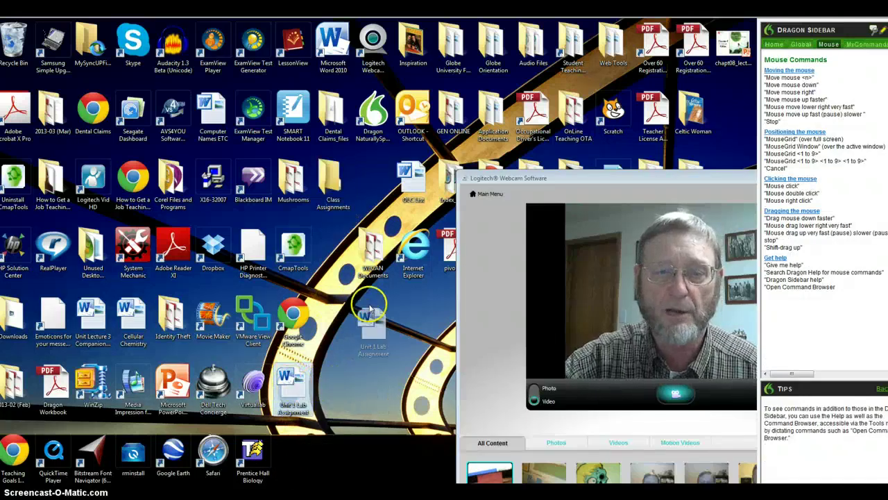
left_click_drag(342, 201, 330, 206)
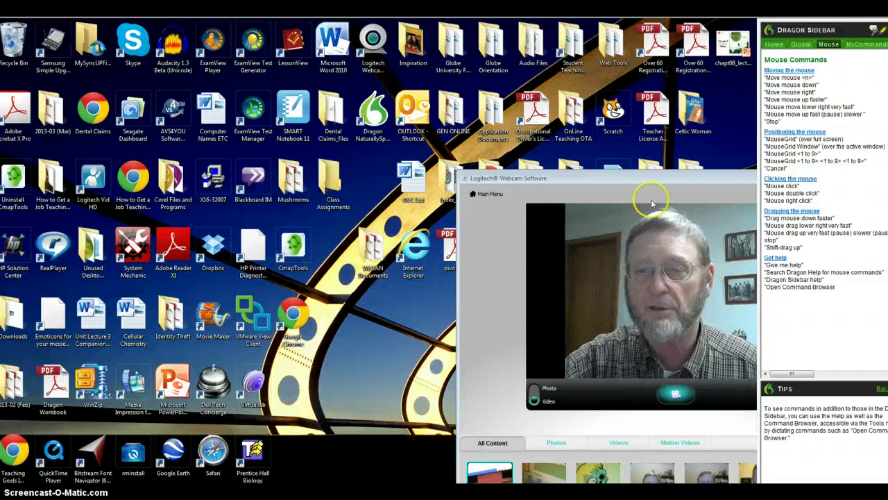
Drag the webcam window aside so the Class Assignments folder is visible
left_click_drag(659, 179, 437, 222)
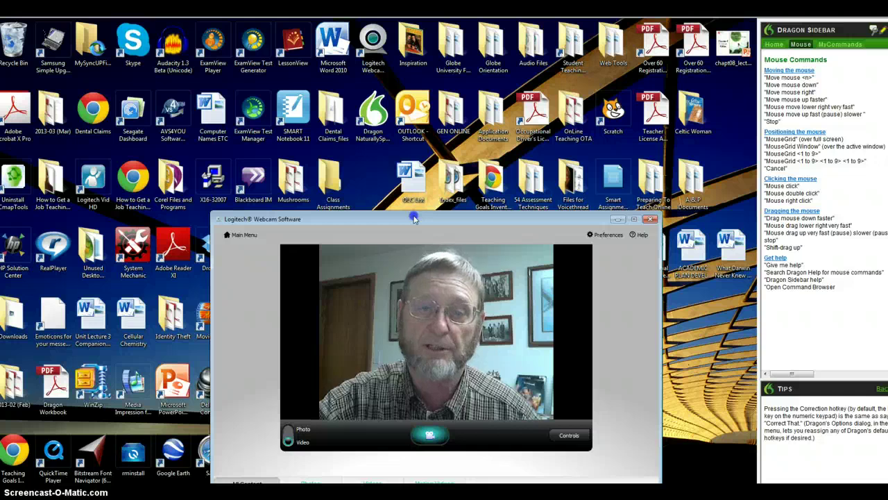
left_click_drag(438, 221, 446, 214)
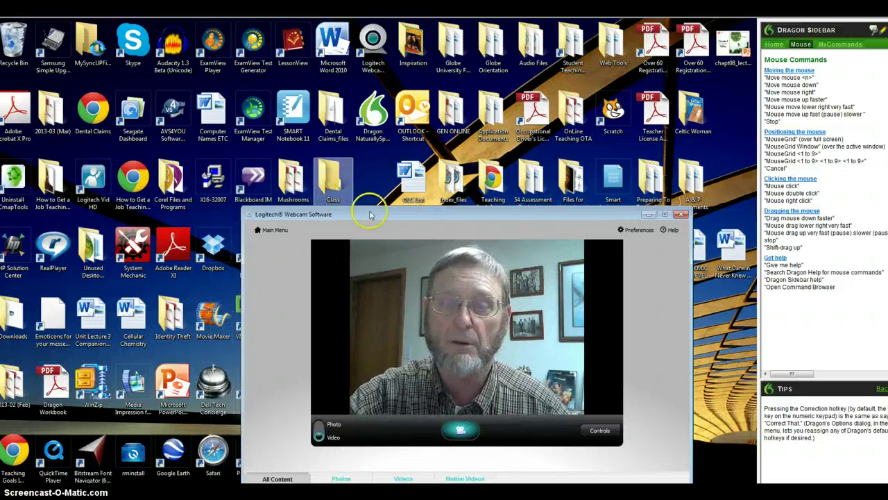
mouse_move(403, 219)
left_mouse_down()
mouse_move(523, 186)
mouse_move(585, 231)
left_mouse_up()
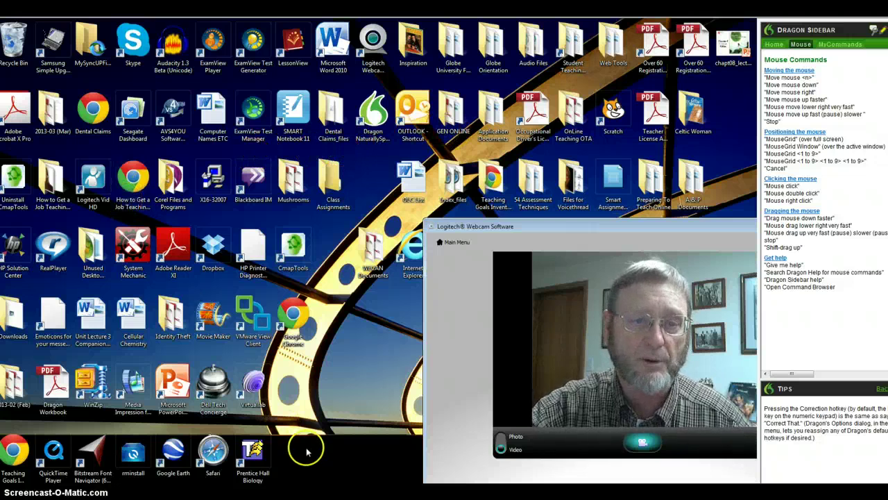
left_click(291, 311)
double_click(291, 311)
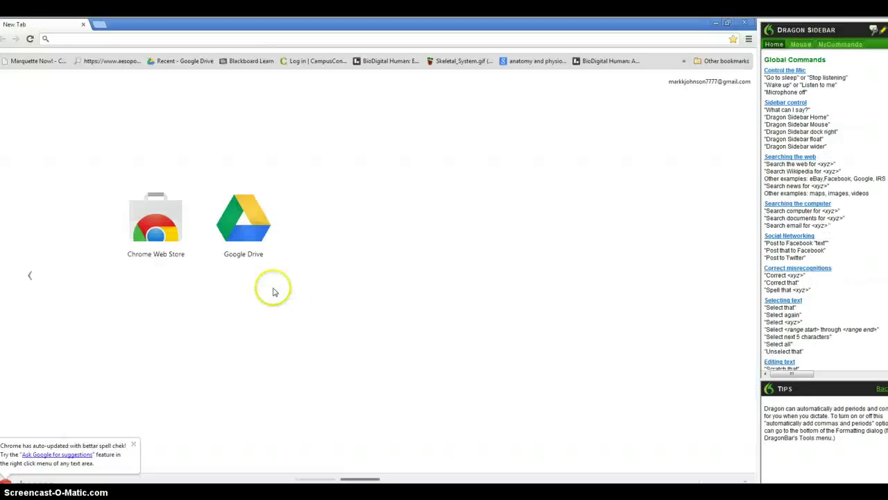
type("w")
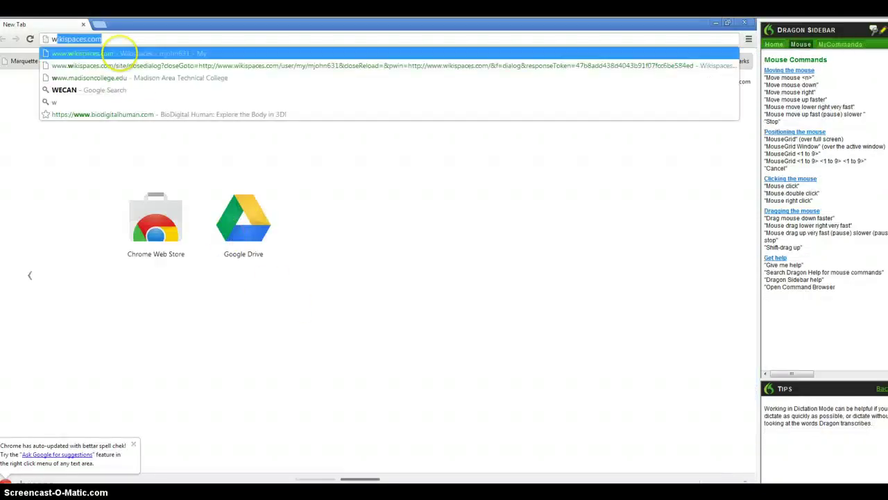
type("ww.doc")
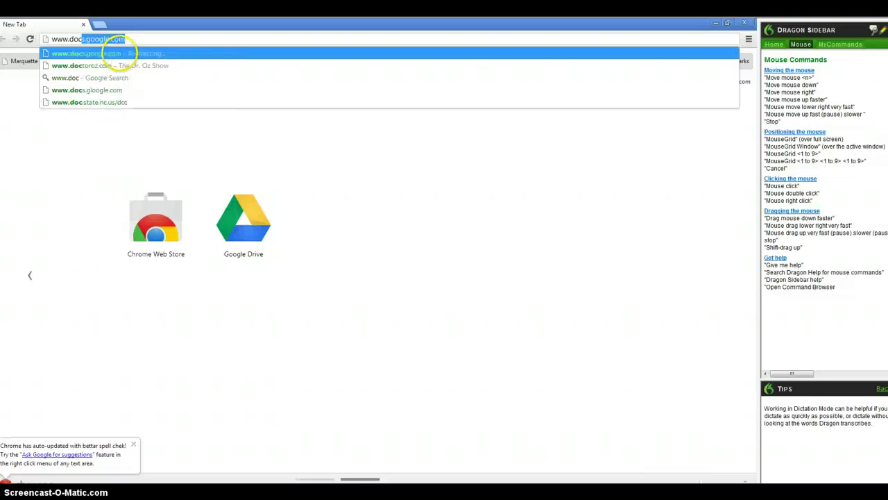
type("s.goog")
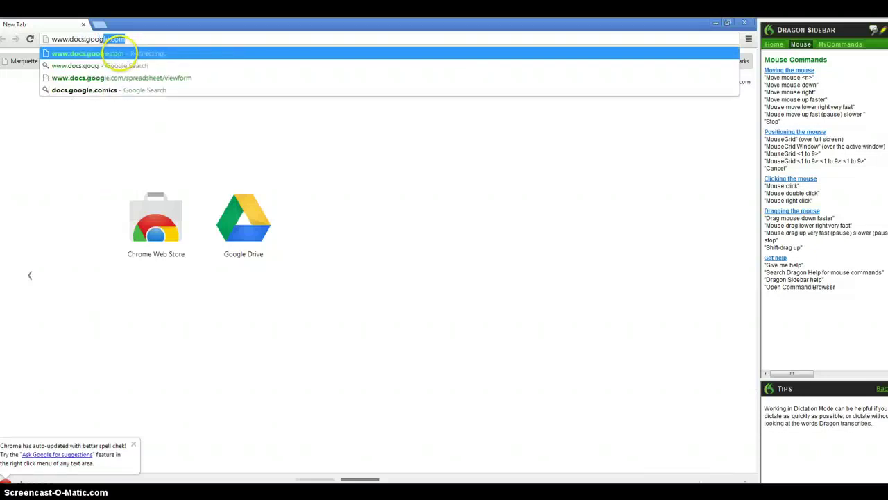
type("le.com")
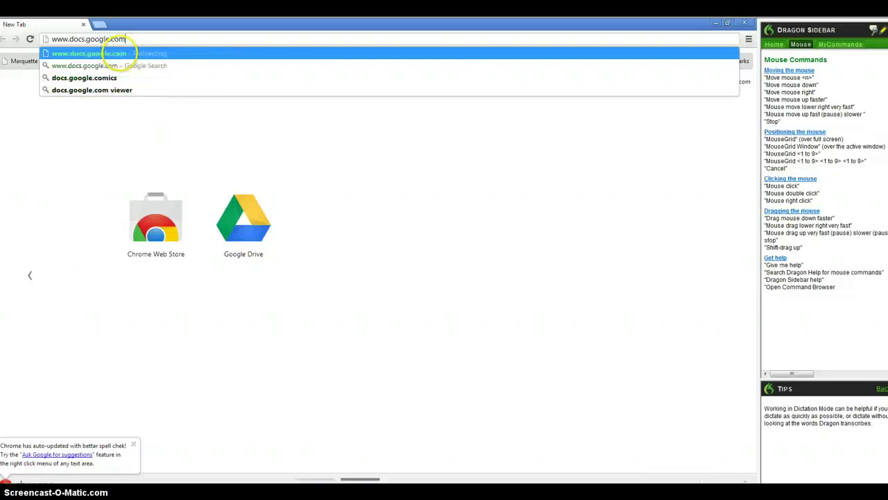
key("Return")
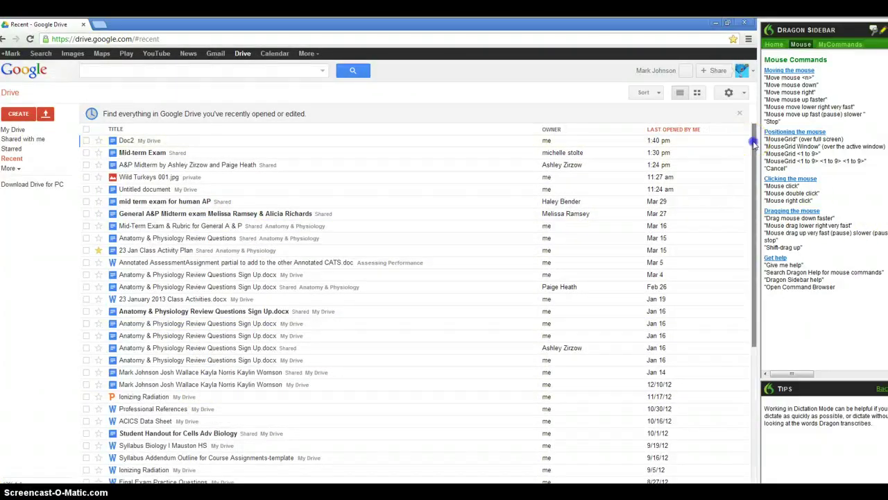
left_click_drag(754, 142, 759, 254)
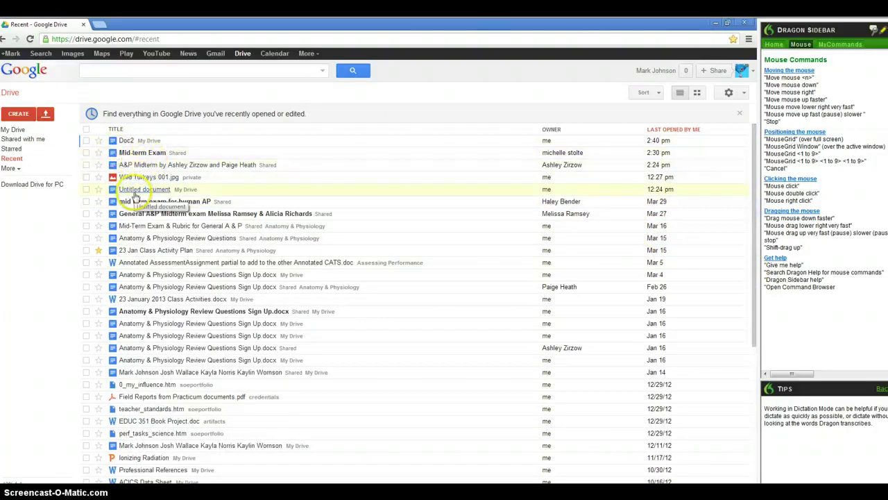
Upload the whole Class Assignments folder to Google Drive
left_click(45, 115)
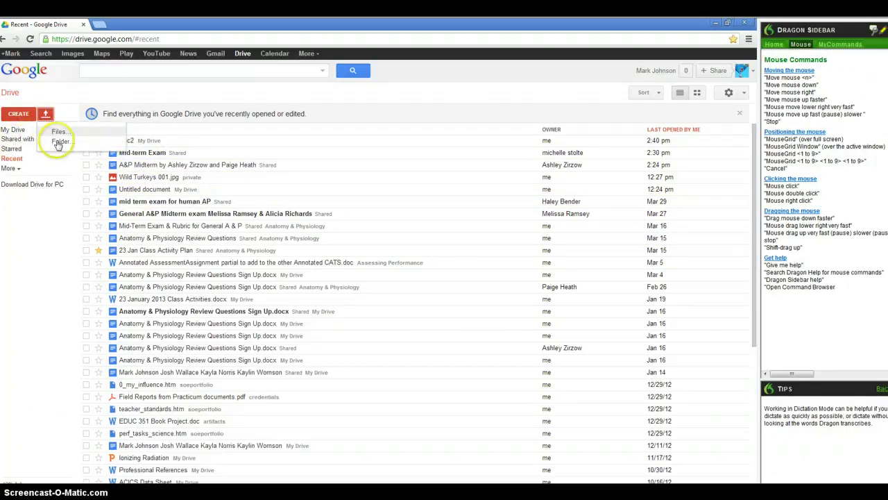
left_click(59, 143)
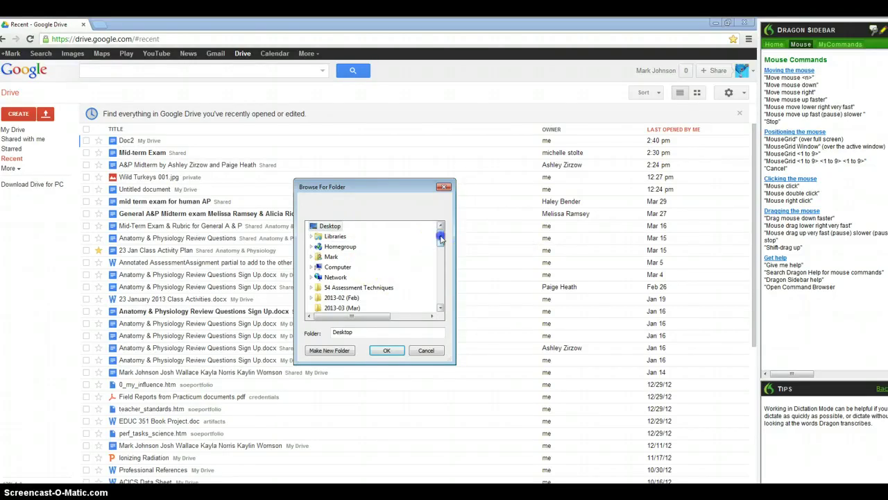
left_click_drag(440, 238, 443, 261)
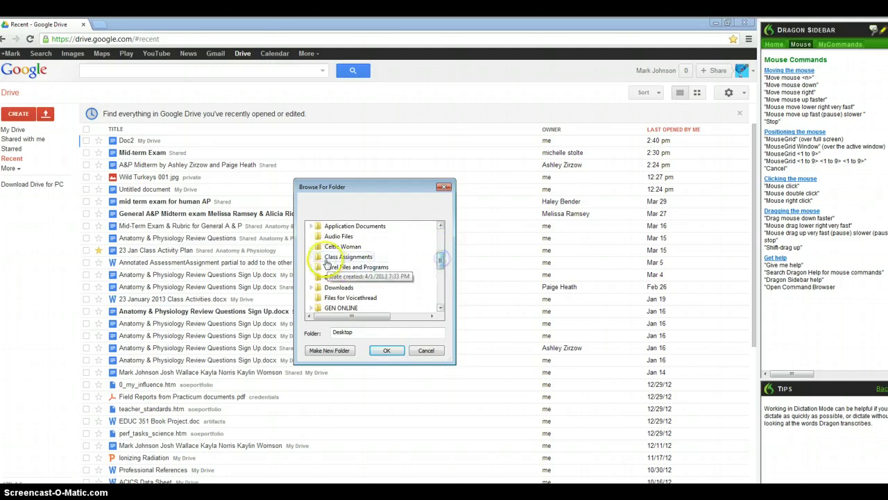
left_click(376, 353)
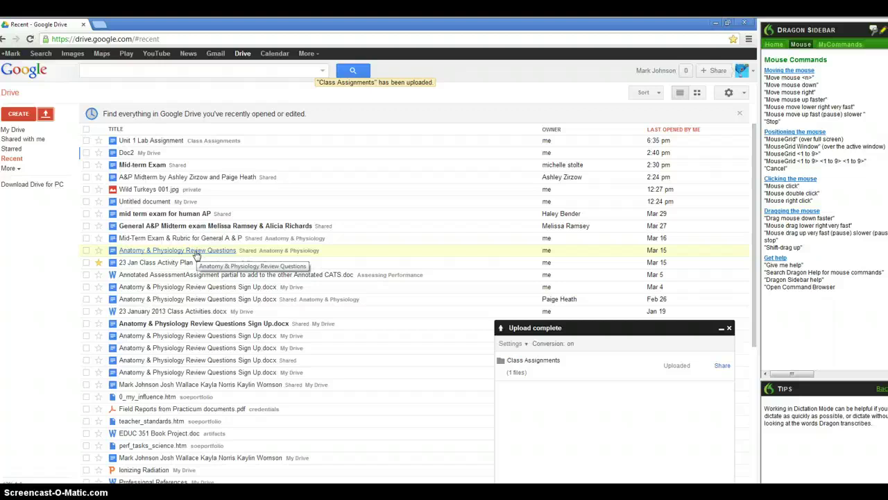
Open Unit 1 Lab Assignment in Google Docs and bring up its sharing settings
left_click(129, 141)
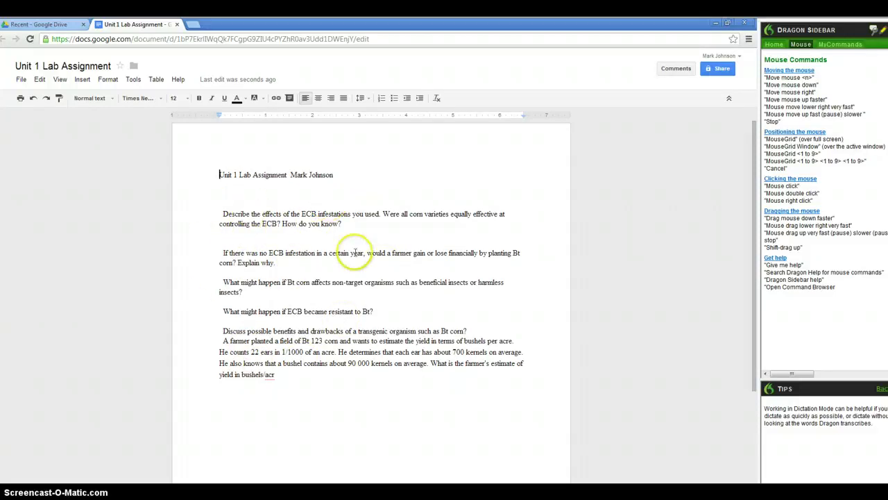
left_click(429, 305)
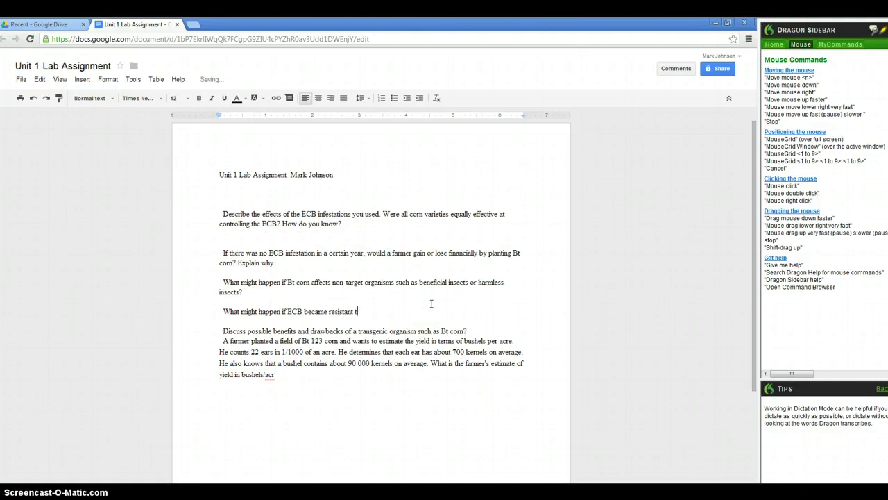
left_click(722, 69)
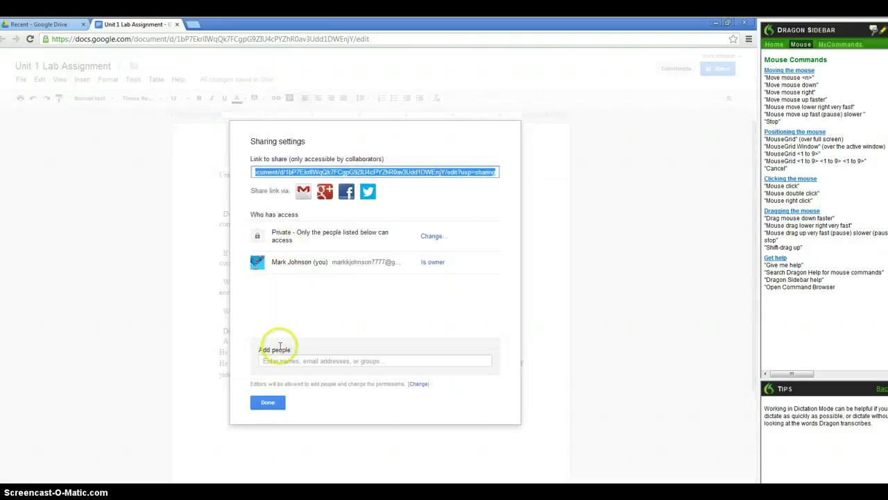
left_click(271, 361)
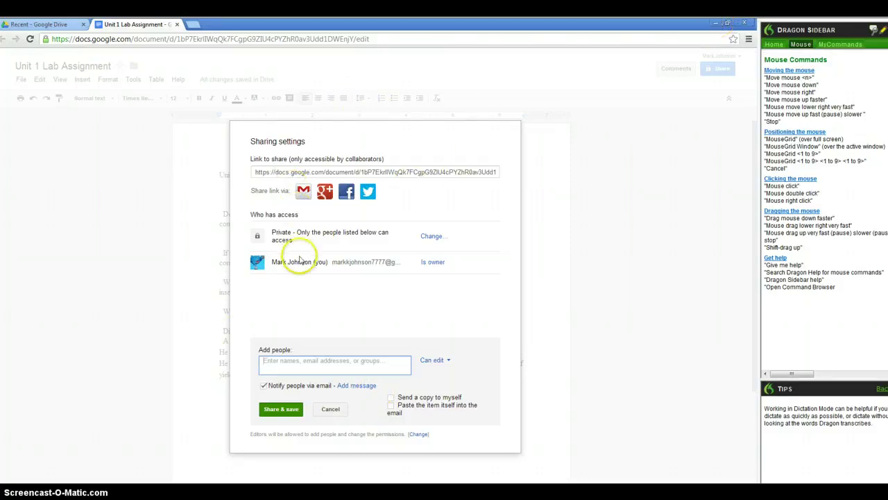
Minimize the browser window to reveal the desktop
left_click(716, 24)
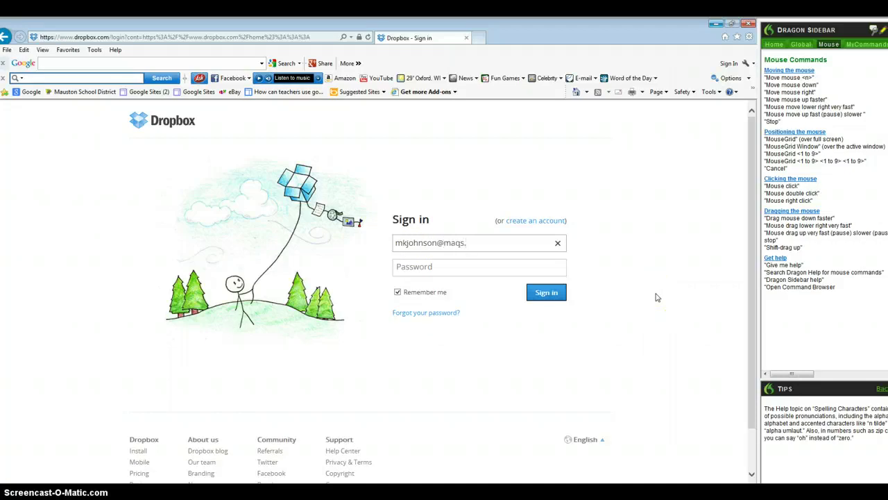
Enter the password and sign in to the Dropbox account
key("Tab")
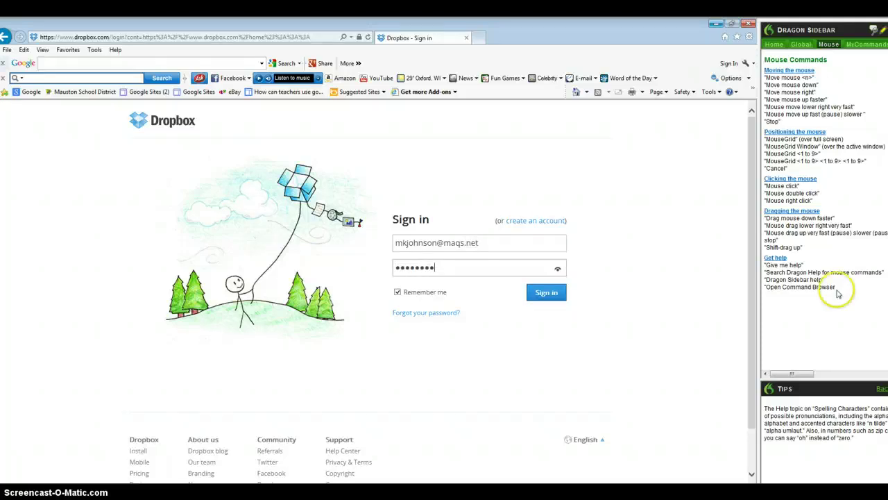
left_click(534, 294)
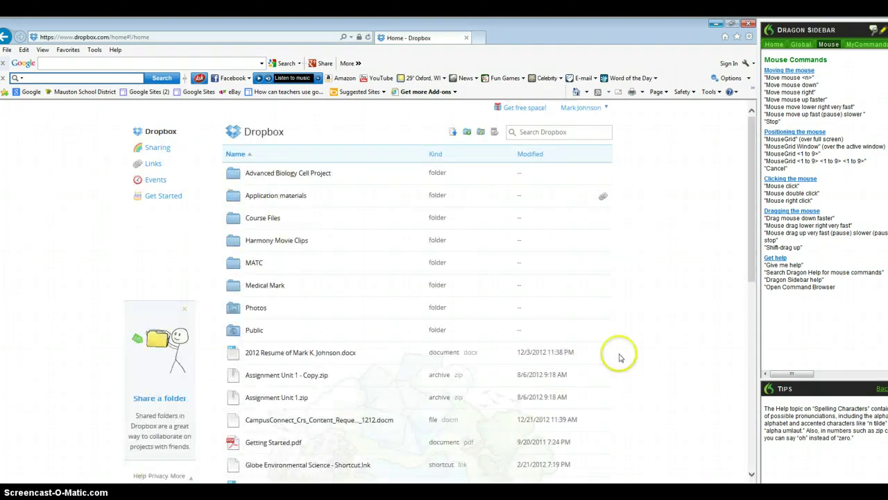
left_click_drag(751, 199, 769, 351)
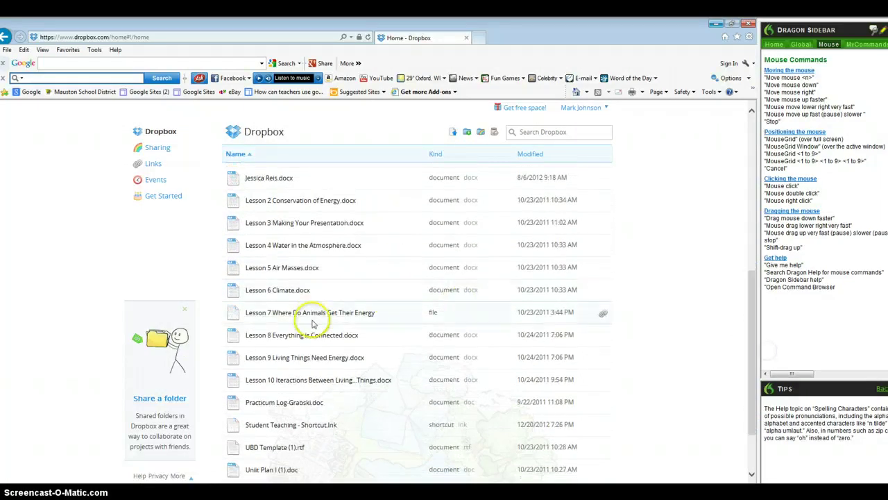
left_click_drag(756, 300, 763, 133)
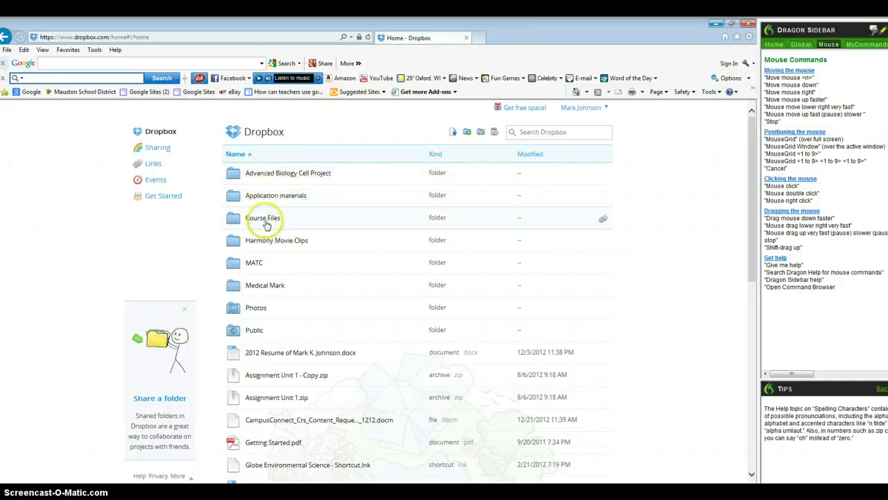
Open Course Files › EDUC 331, preview an album art image, then enter the inner EDUC 331 folder
left_click(251, 221)
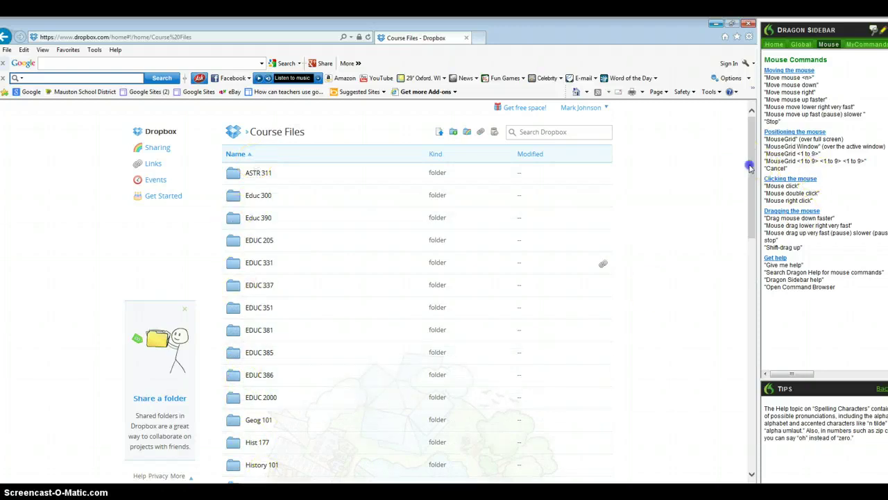
left_click_drag(752, 166, 759, 180)
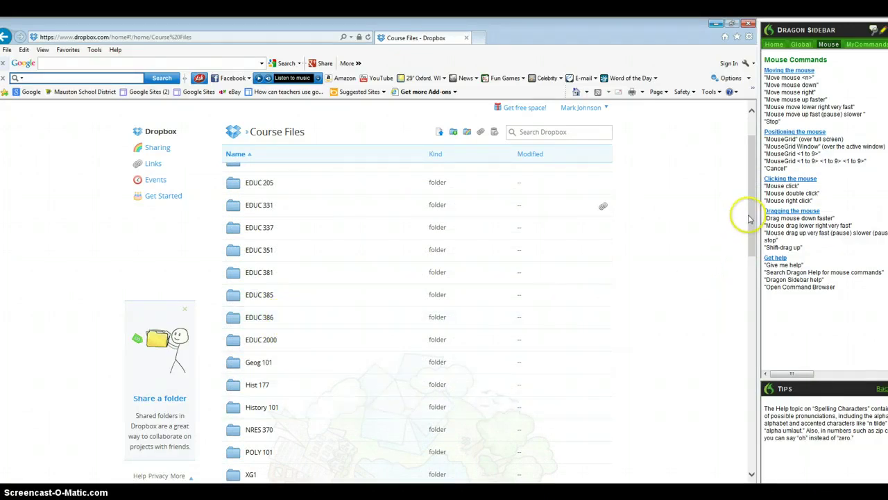
left_click_drag(751, 215, 752, 187)
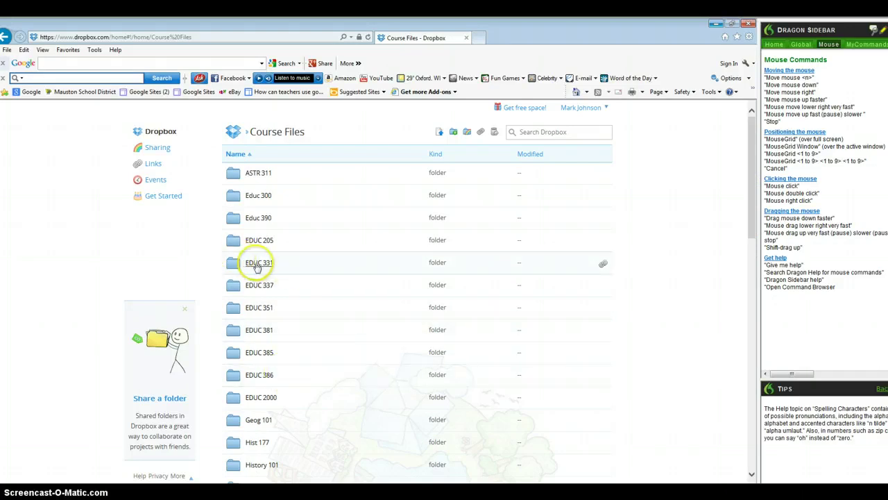
double_click(248, 268)
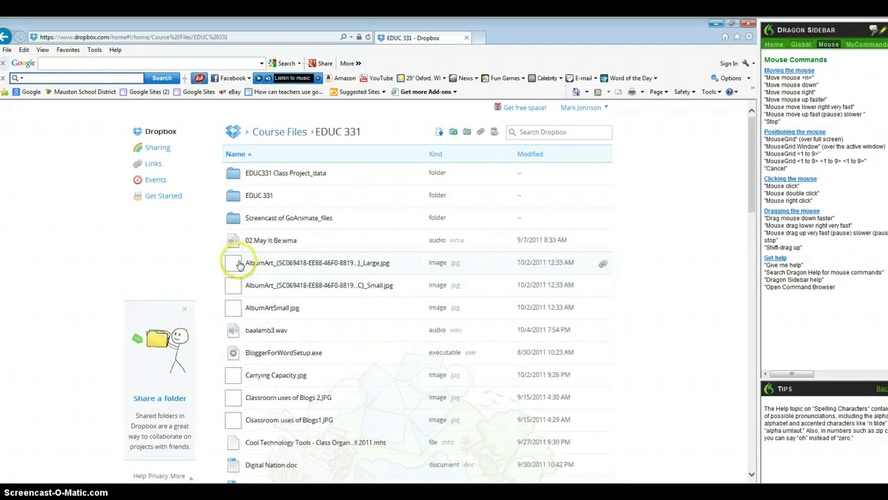
left_click(239, 263)
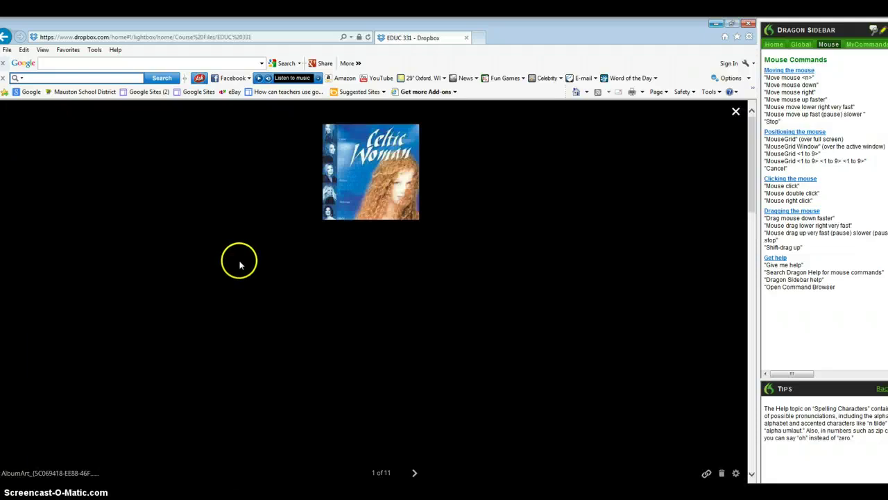
left_click(4, 36)
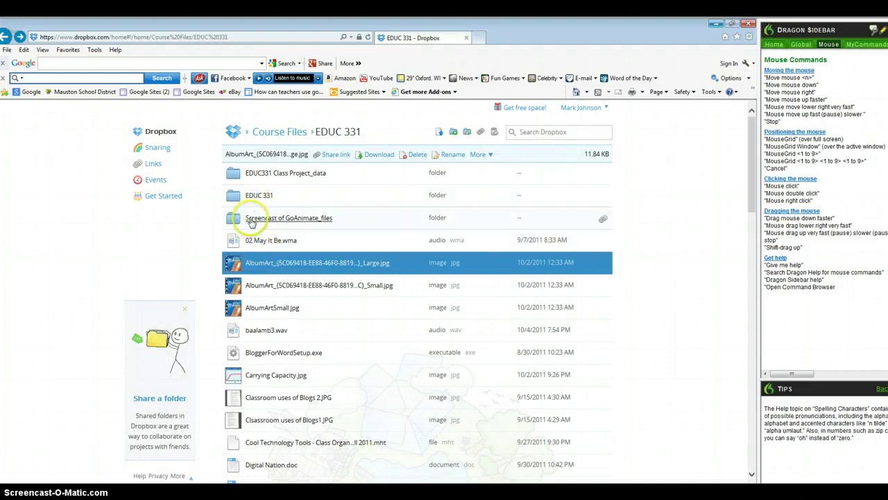
left_click(245, 196)
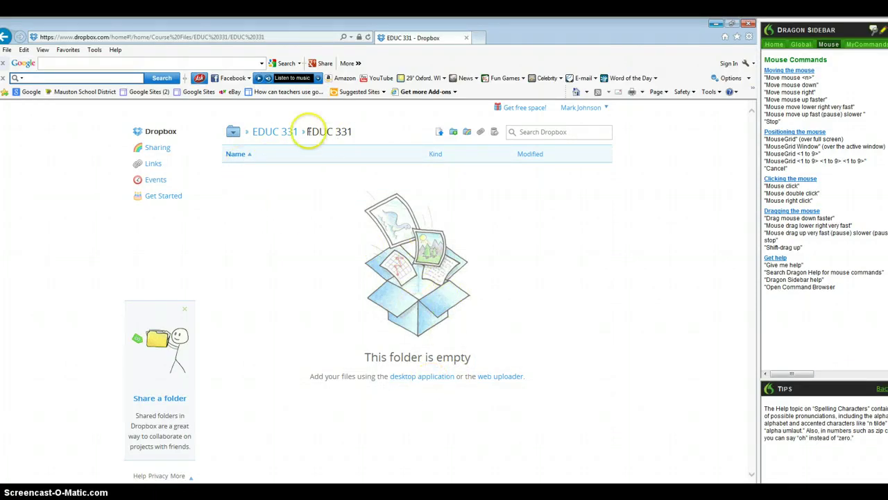
Return to Course Files via the breadcrumb and open the EDUC 337 folder
left_click(234, 132)
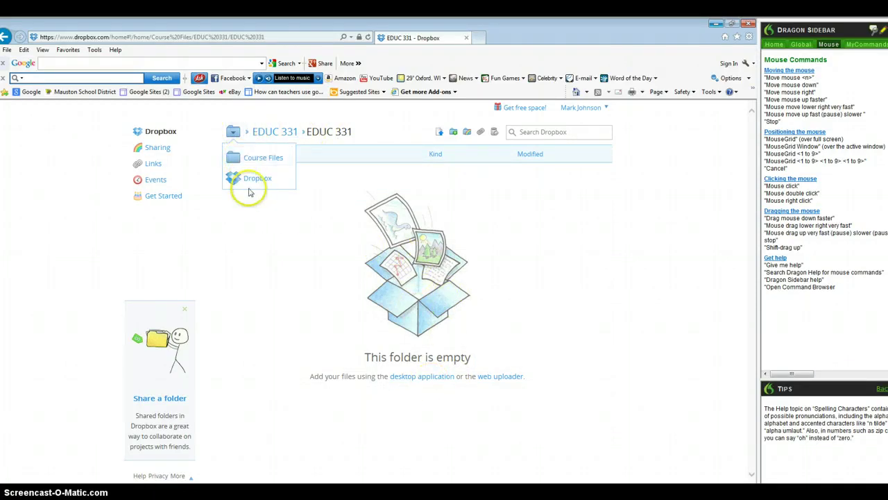
left_click(253, 159)
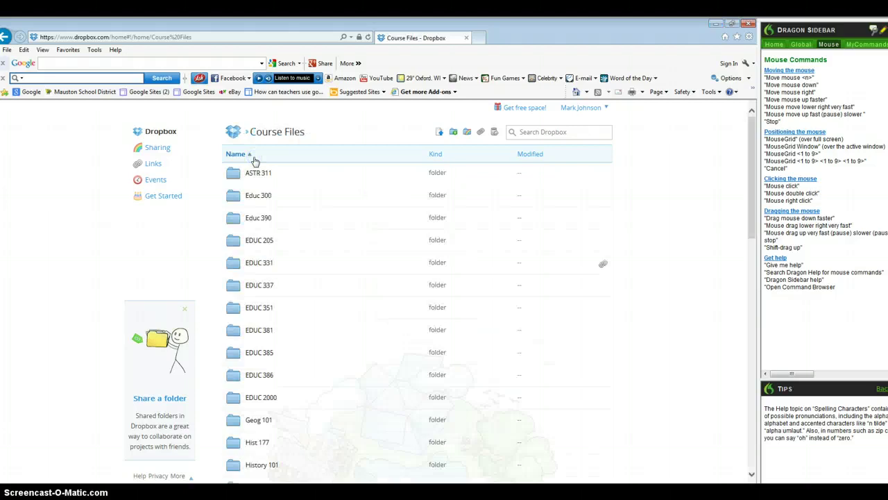
left_click(257, 198)
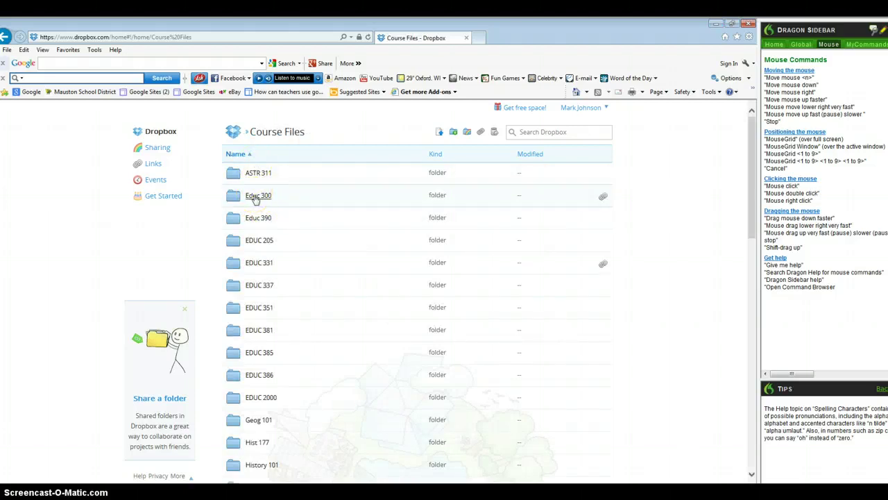
left_click(261, 287)
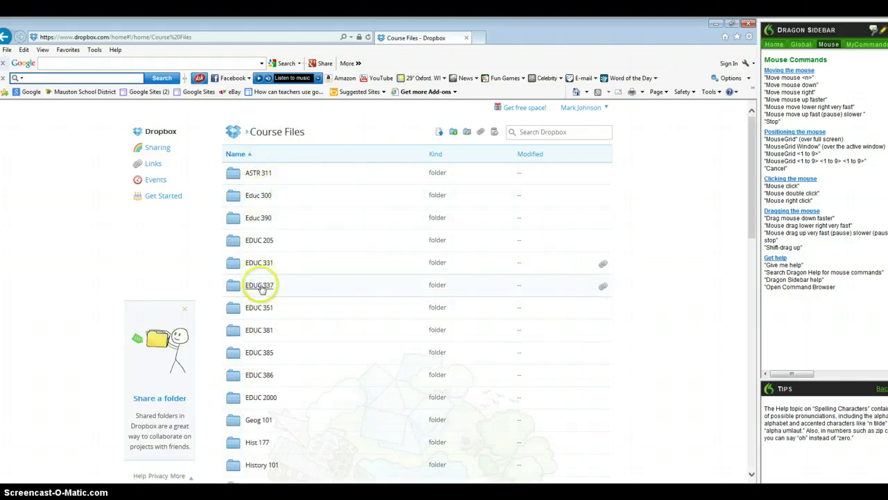
left_click(262, 287)
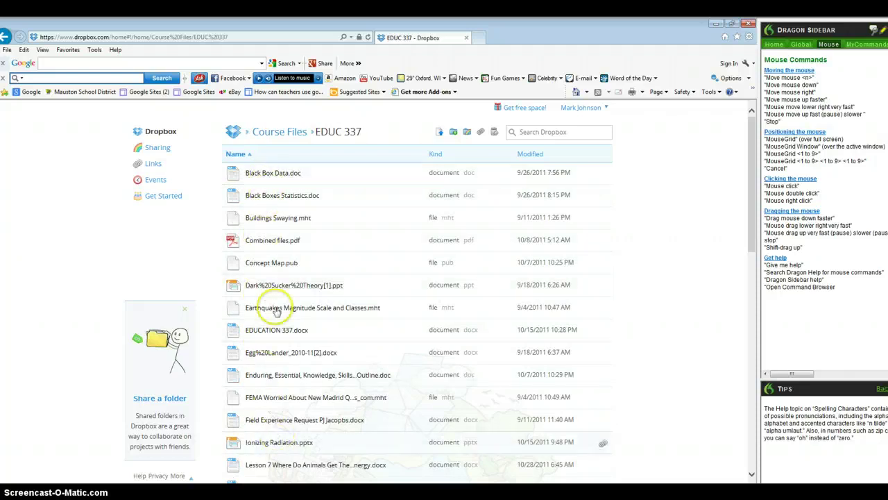
Browse the EDUC 337 files, go back to Course Files, and move the webcam window
left_click(398, 434)
left_click_drag(750, 135, 749, 326)
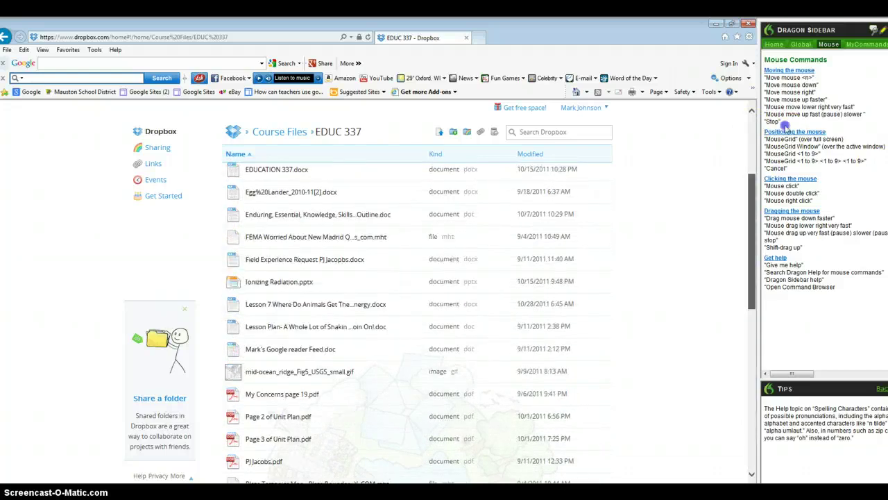
left_click_drag(750, 326, 713, 38)
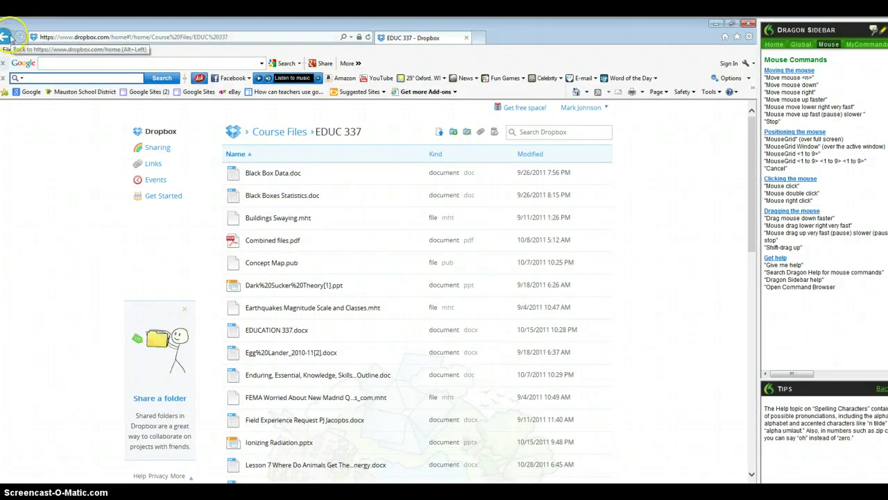
left_click(6, 38)
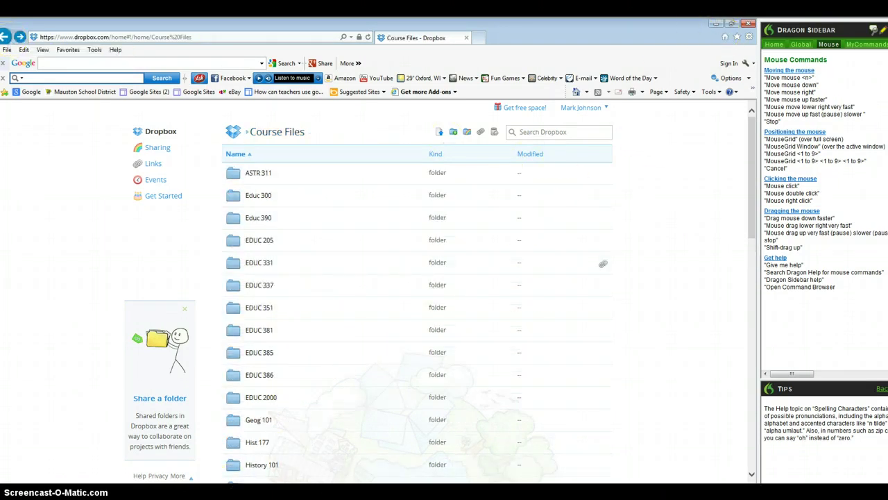
mouse_move(604, 221)
left_mouse_down()
mouse_move(524, 206)
mouse_move(497, 247)
left_mouse_up()
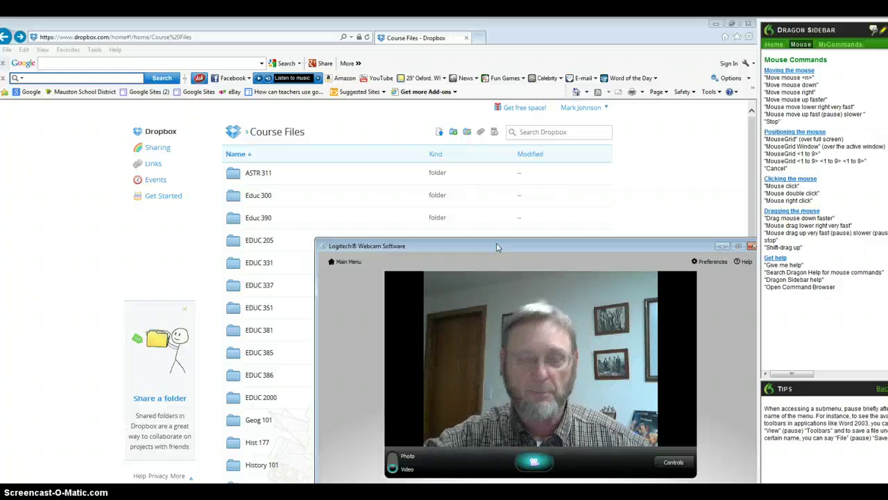
left_click(498, 241)
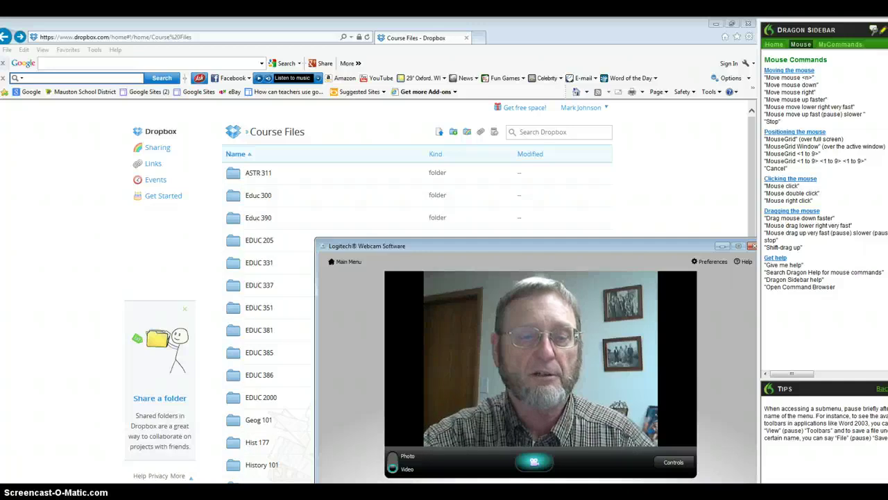
scroll(283, 468, "down", 1)
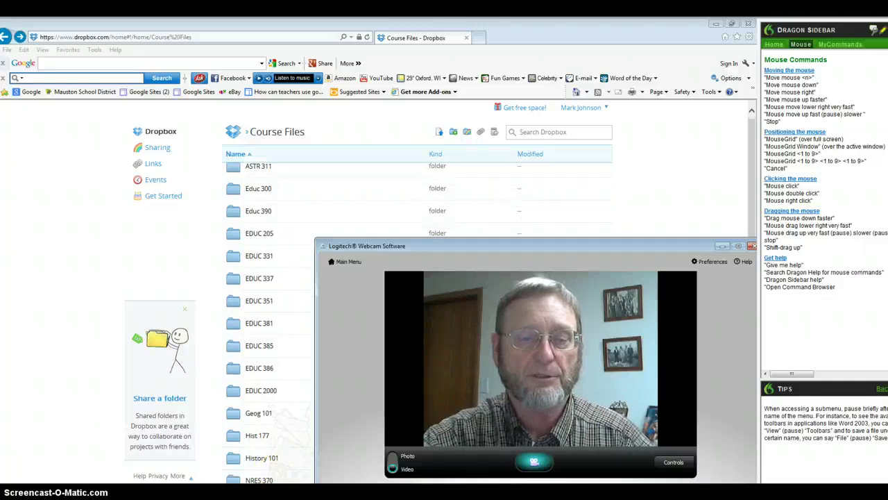